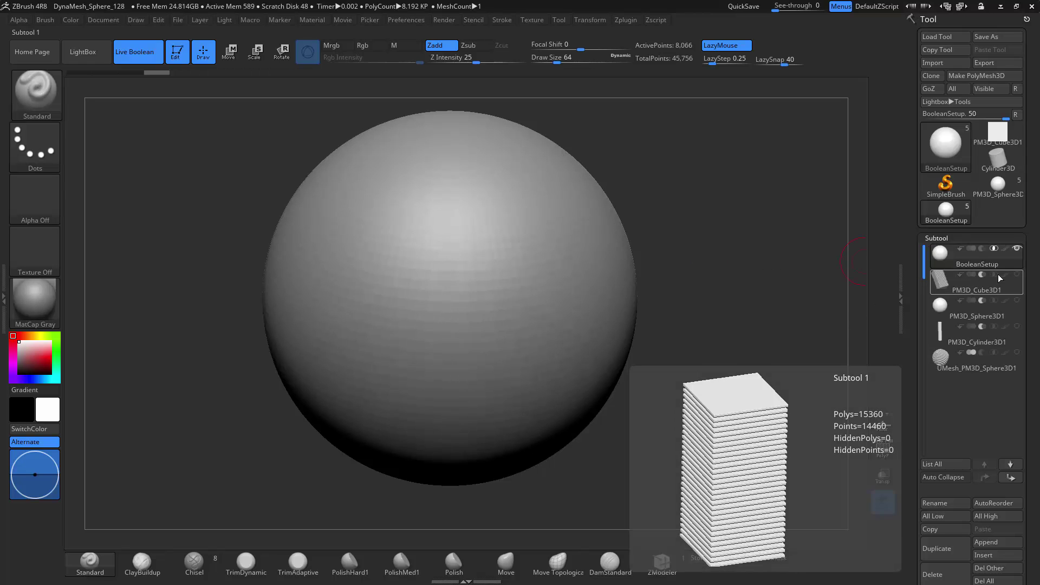
Show the hidden cube, sphere and cylinder subtools of BooleanSetup so each one cuts into the main sphere
{"action": "left_click", "coordinate": [1017, 274]}
{"action": "left_click_drag", "start_coordinate": [751, 259], "coordinate": [899, 293]}
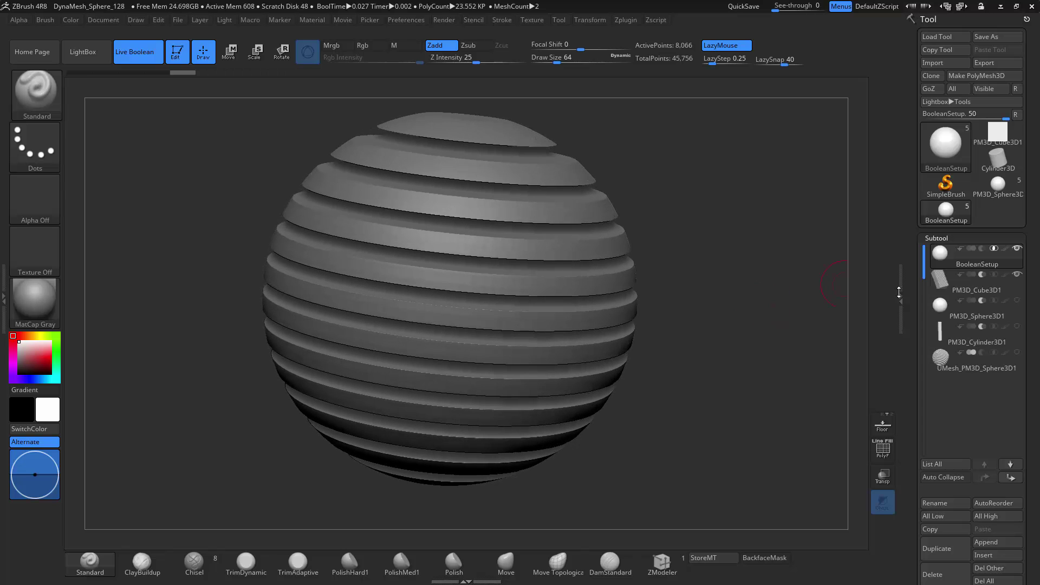
{"action": "left_click", "coordinate": [1018, 300]}
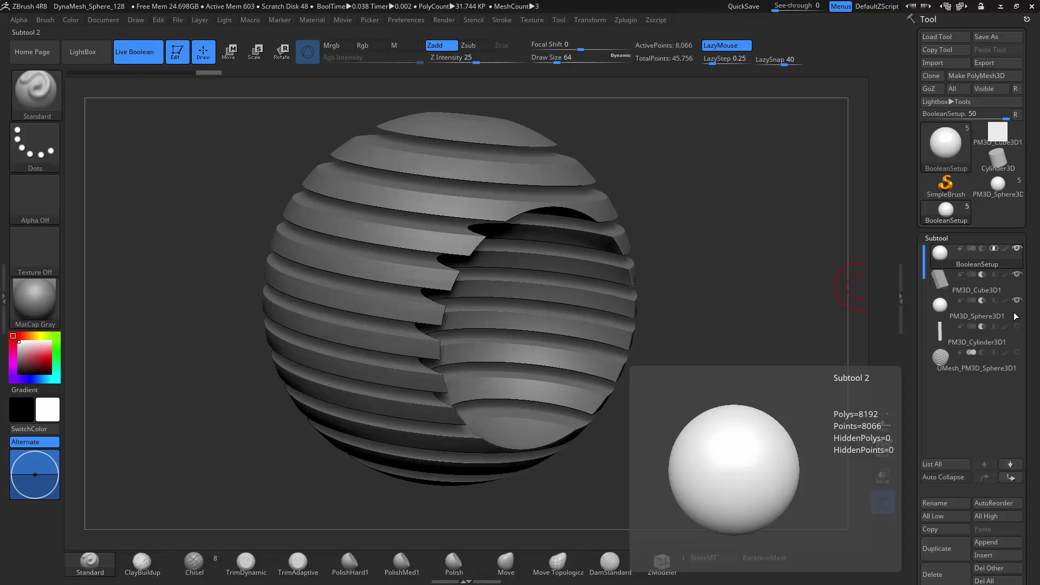
{"action": "left_click_drag", "start_coordinate": [757, 316], "coordinate": [813, 306]}
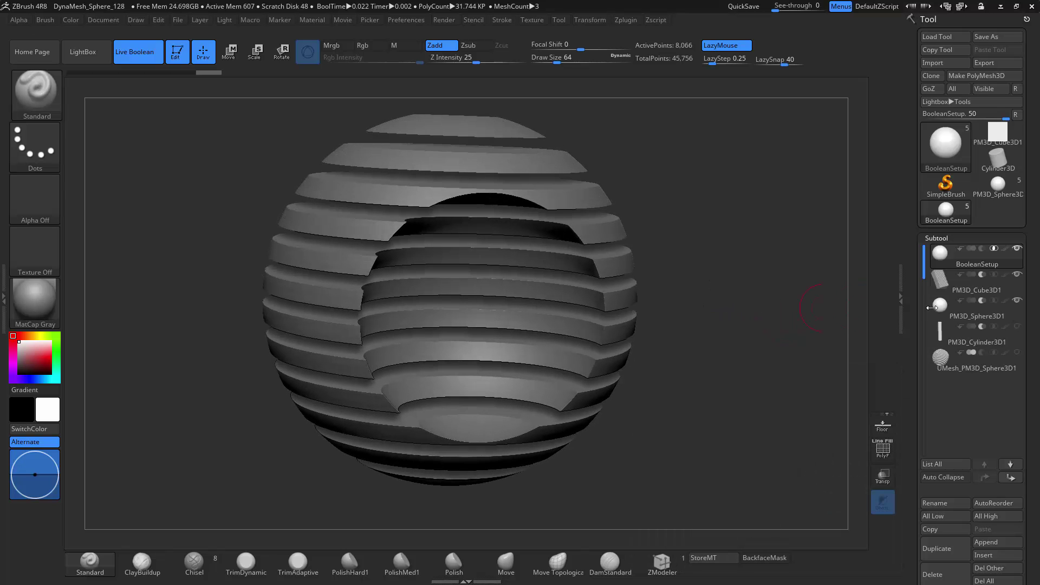
{"action": "left_click", "coordinate": [1018, 327]}
{"action": "mouse_move", "coordinate": [690, 255]}
{"action": "left_mouse_down"}
{"action": "mouse_move", "coordinate": [685, 371]}
{"action": "mouse_move", "coordinate": [700, 260]}
{"action": "mouse_move", "coordinate": [689, 250]}
{"action": "left_mouse_up"}
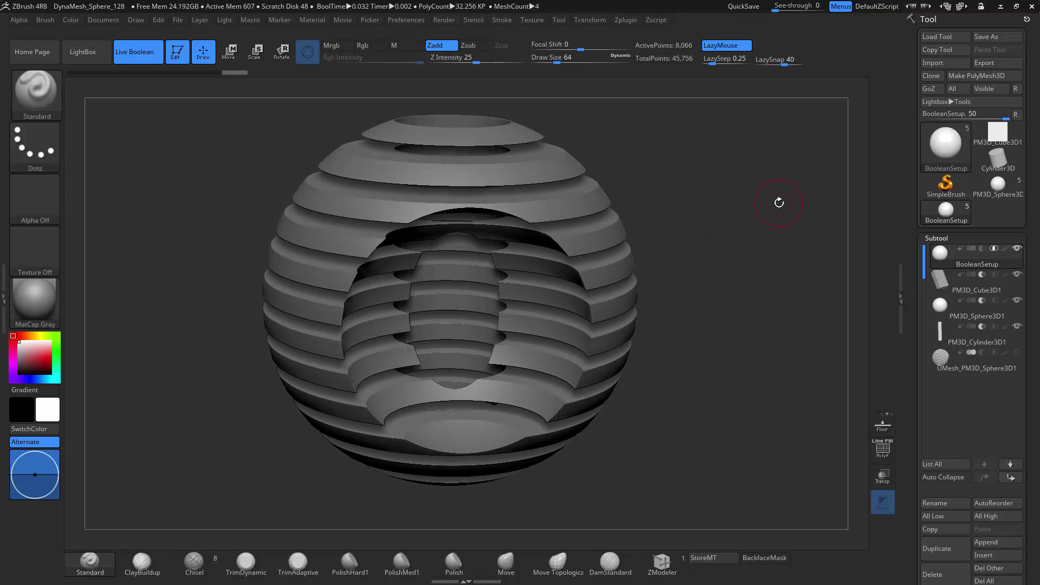
Switch to the PM3D_Cube3D1 tool and append a Sphere3D subtool to it
{"action": "left_click", "coordinate": [993, 133]}
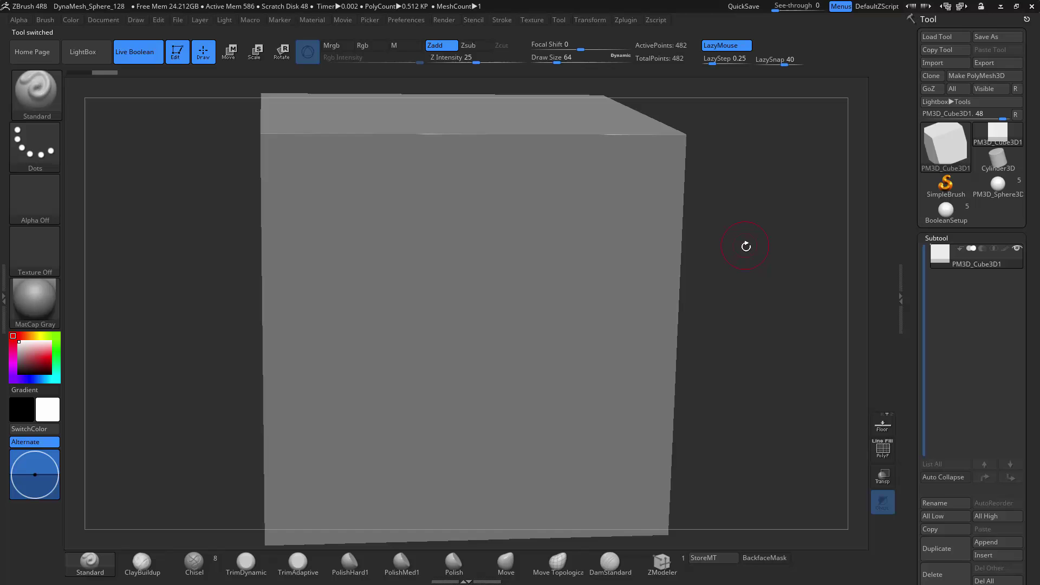
{"action": "left_click_drag", "start_coordinate": [747, 294], "coordinate": [683, 336], "text": "alt"}
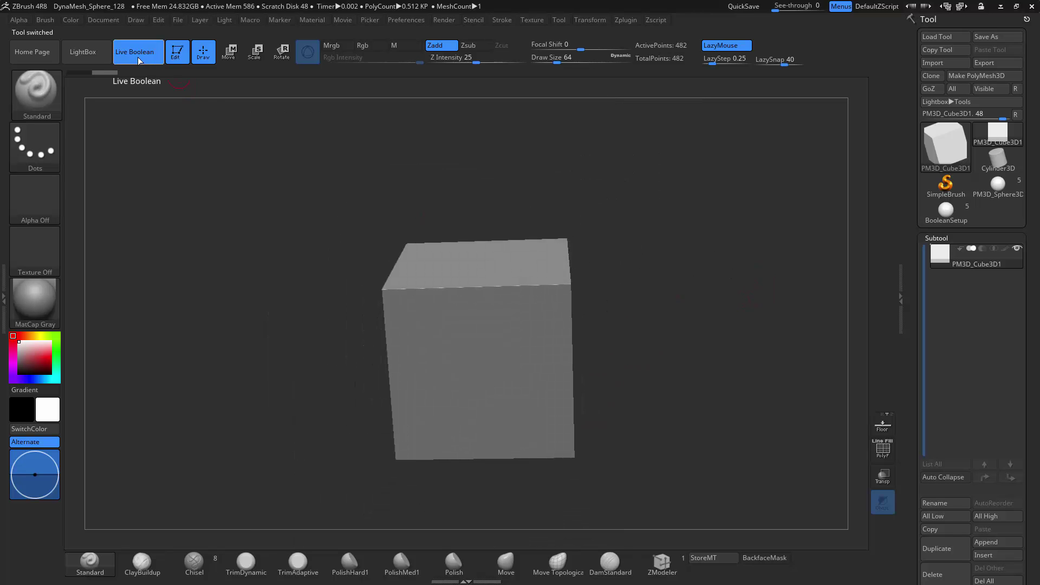
{"action": "left_click_drag", "start_coordinate": [380, 184], "coordinate": [419, 191]}
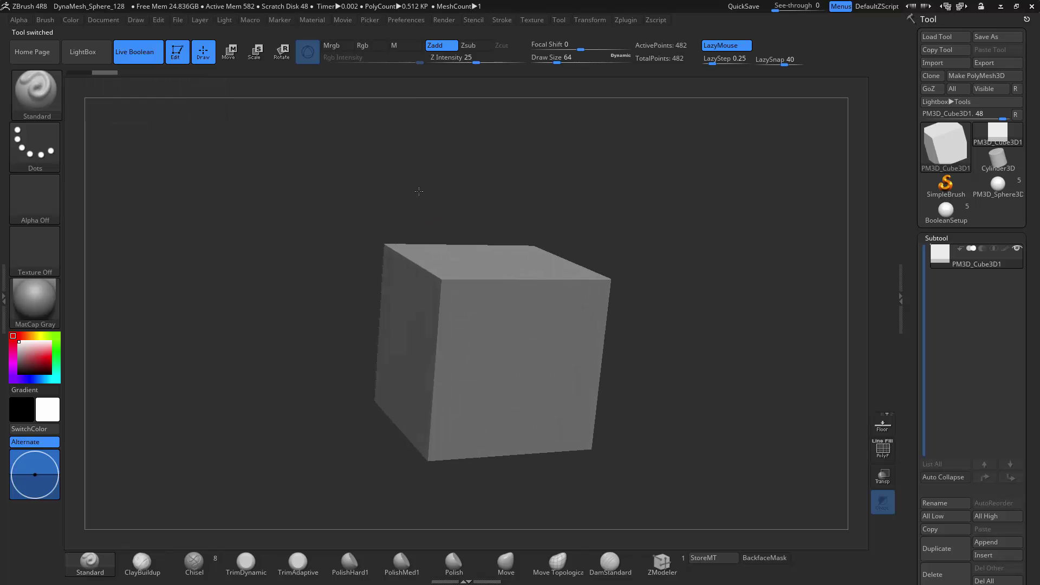
{"action": "mouse_move", "coordinate": [962, 250]}
{"action": "left_click", "coordinate": [997, 543]}
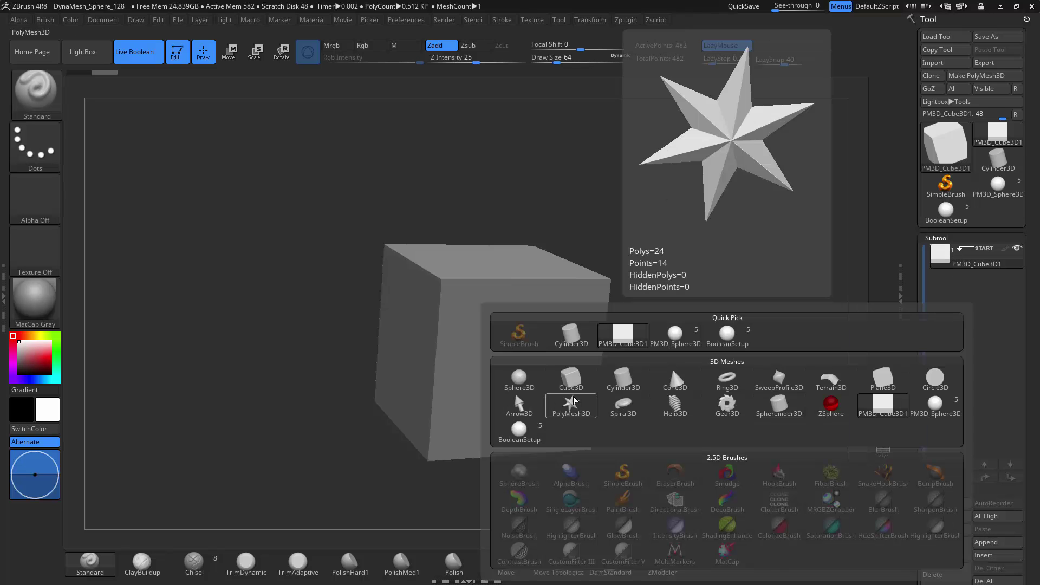
{"action": "left_click", "coordinate": [519, 381]}
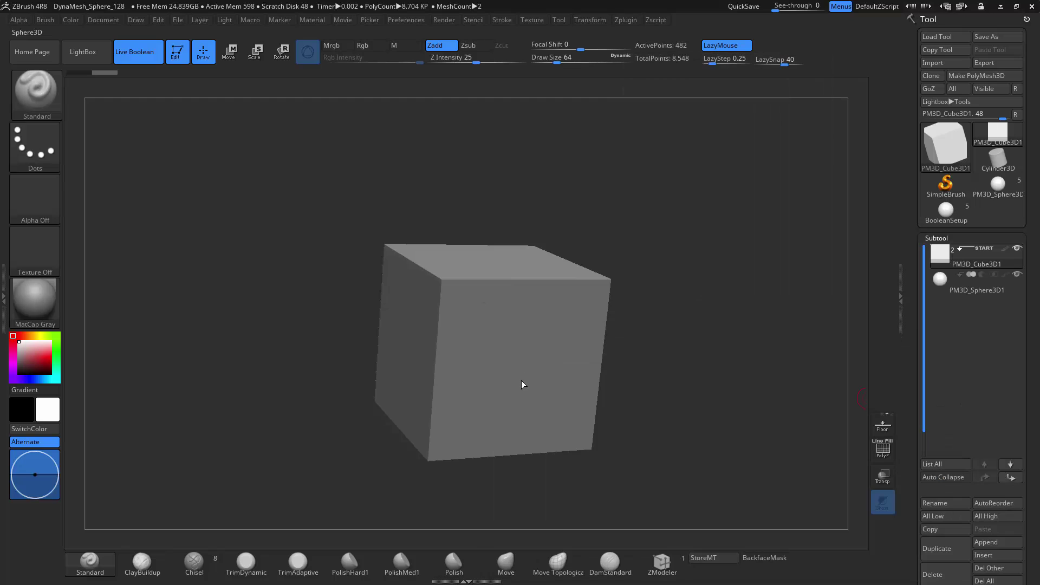
Try intersecting the appended sphere with the cube, and return the sphere to addition mode
{"action": "left_click", "coordinate": [995, 276]}
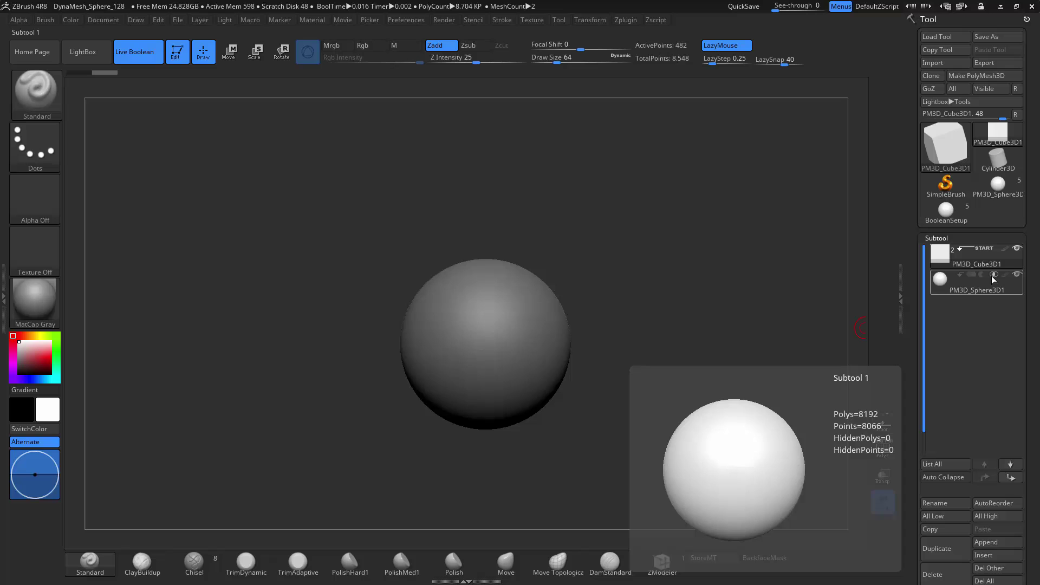
{"action": "left_click", "coordinate": [971, 274]}
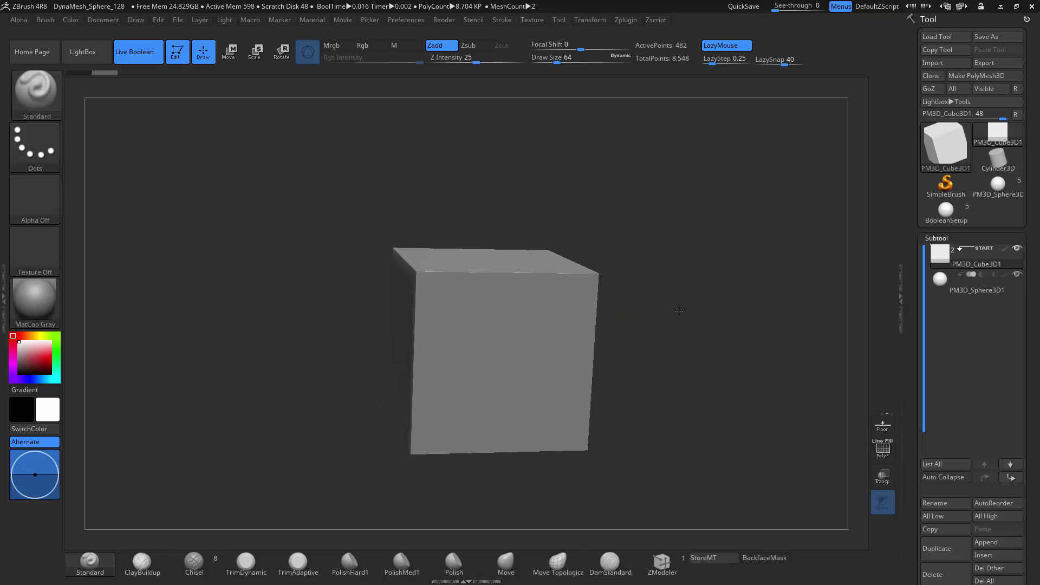
{"action": "left_click_drag", "start_coordinate": [679, 311], "coordinate": [691, 330]}
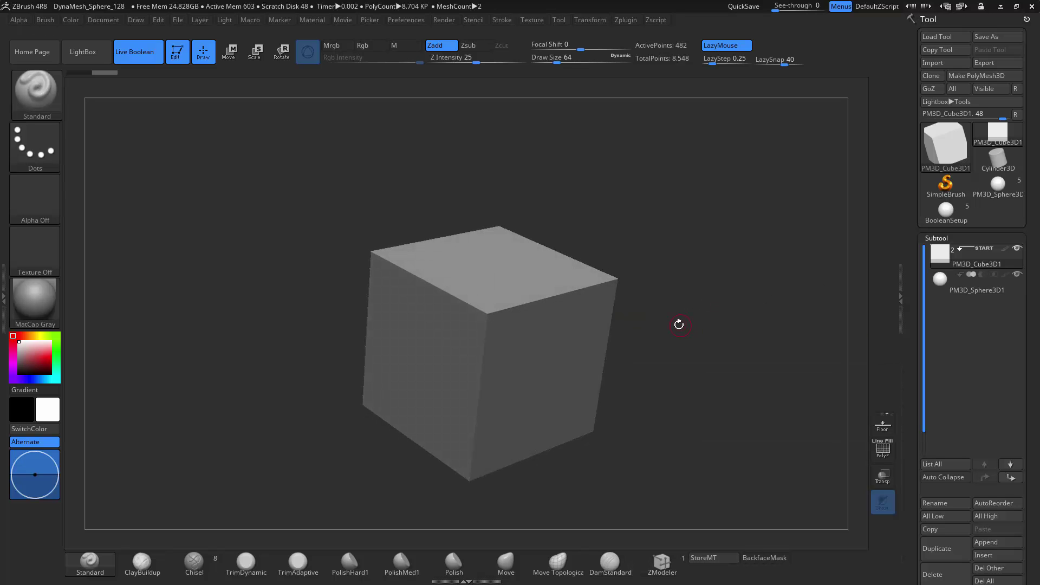
Raise the sphere until its upper half protrudes from the cube's top face, and set it to subtraction
{"action": "left_click", "coordinate": [964, 283]}
{"action": "key", "text": "w"}
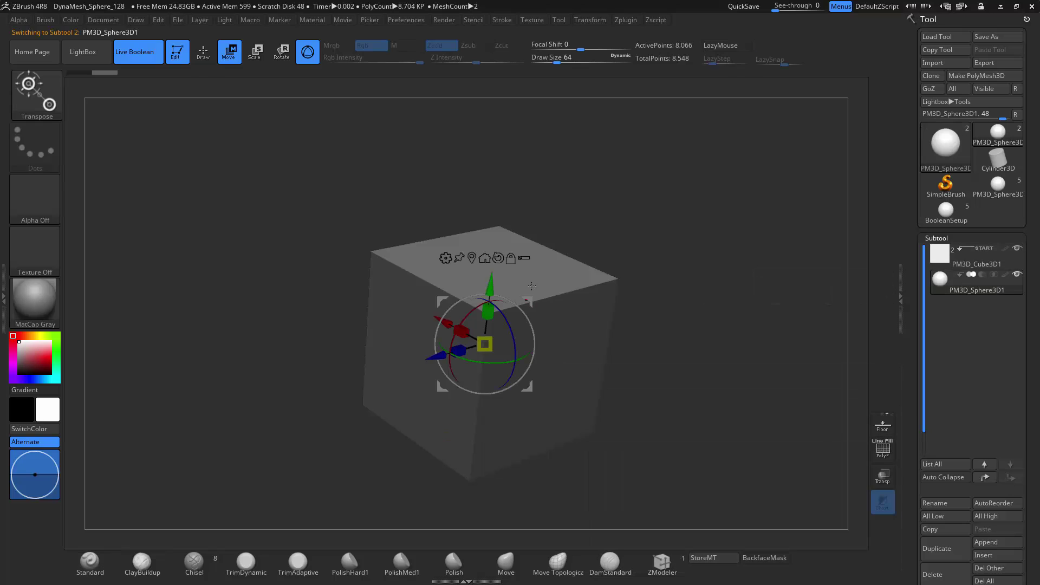
{"action": "left_click_drag", "start_coordinate": [490, 280], "coordinate": [497, 227]}
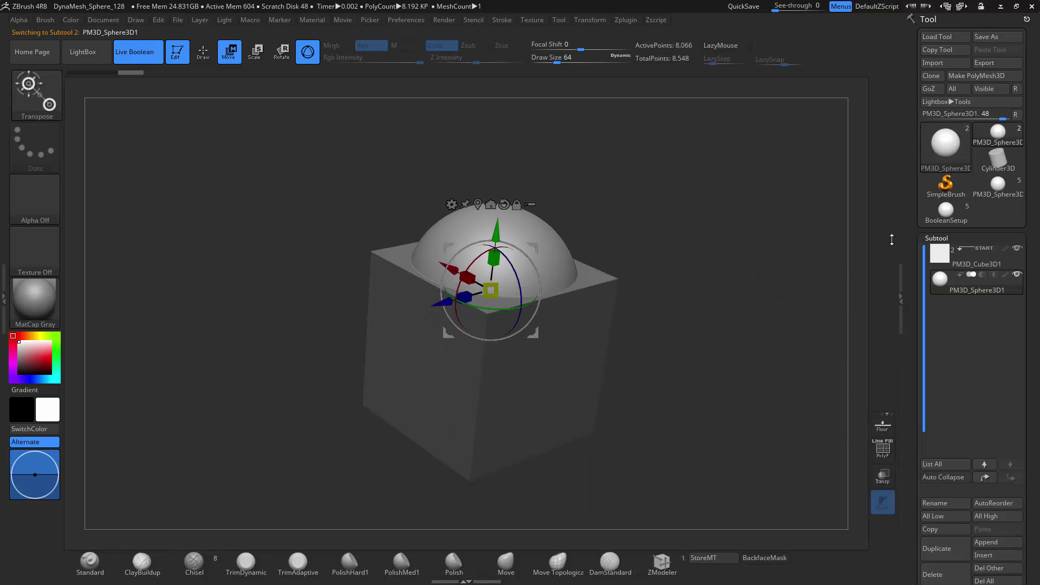
{"action": "left_click", "coordinate": [984, 275]}
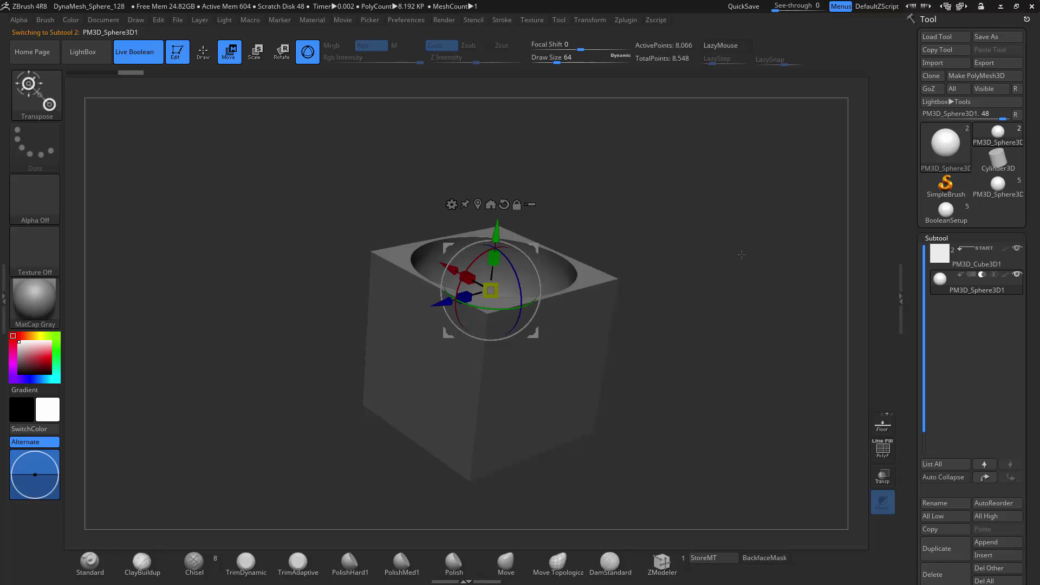
{"action": "left_click_drag", "start_coordinate": [699, 303], "coordinate": [690, 281]}
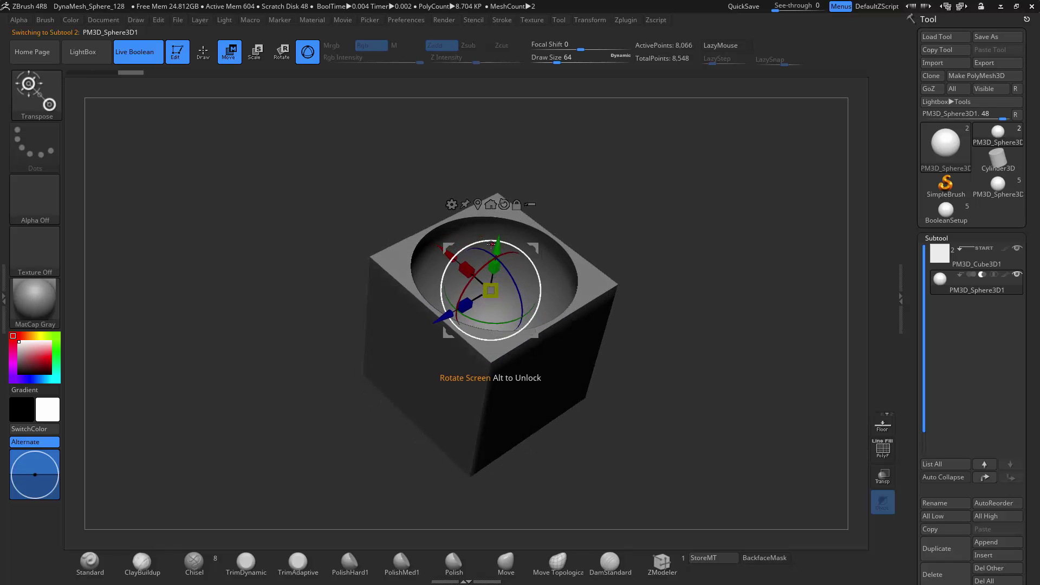
Switch the sphere to intersection and adjust its height so only its lower part overlaps the cube
{"action": "left_click_drag", "start_coordinate": [491, 244], "coordinate": [508, 183]}
{"action": "left_click", "coordinate": [995, 277]}
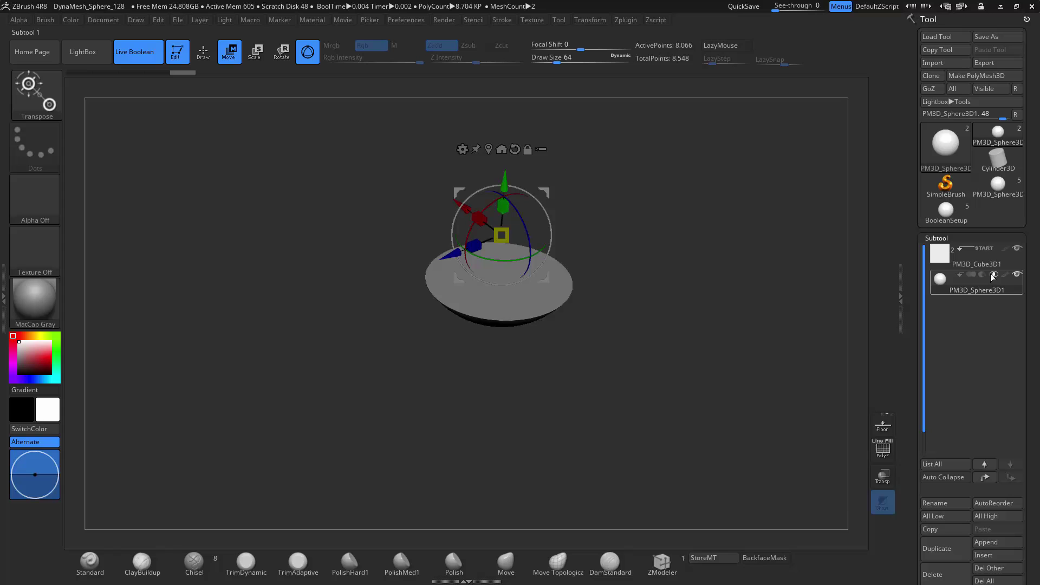
{"action": "left_click_drag", "start_coordinate": [752, 228], "coordinate": [710, 244]}
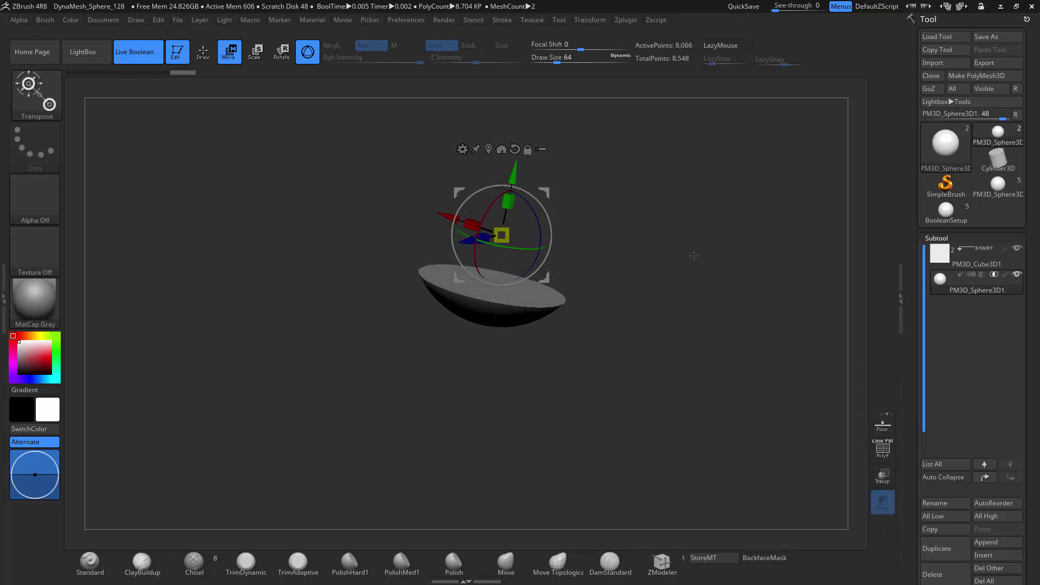
{"action": "left_click_drag", "start_coordinate": [549, 218], "coordinate": [487, 198]}
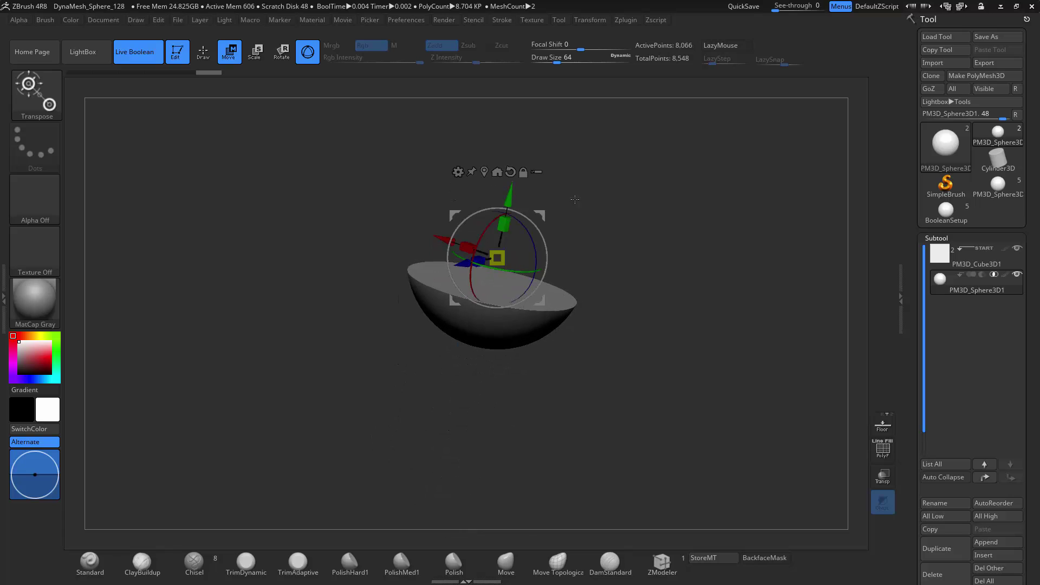
{"action": "left_click_drag", "start_coordinate": [576, 200], "coordinate": [782, 250]}
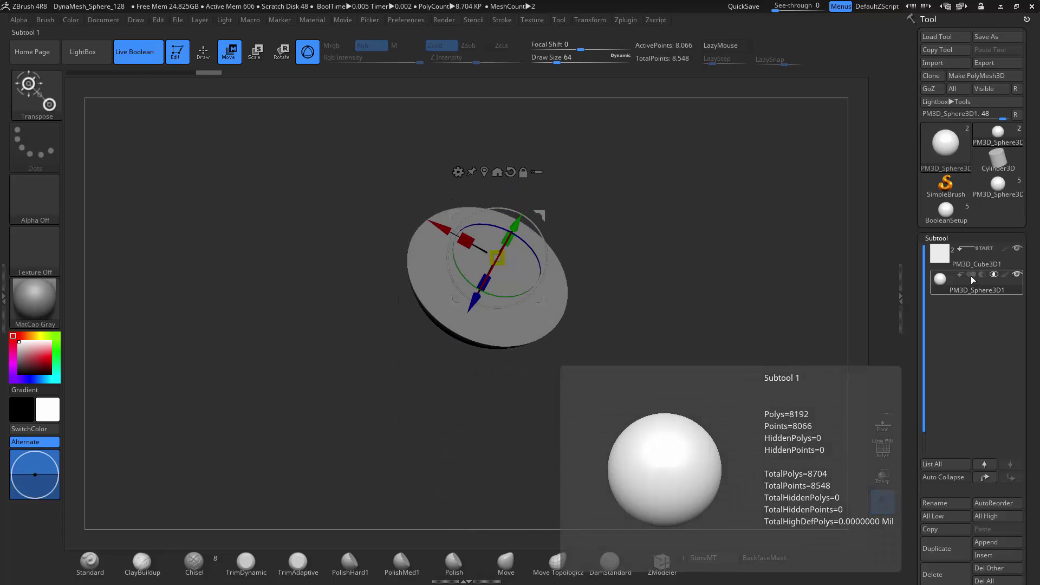
Append a Cube3D subtool and hide the sphere subtool
{"action": "left_click", "coordinate": [998, 543]}
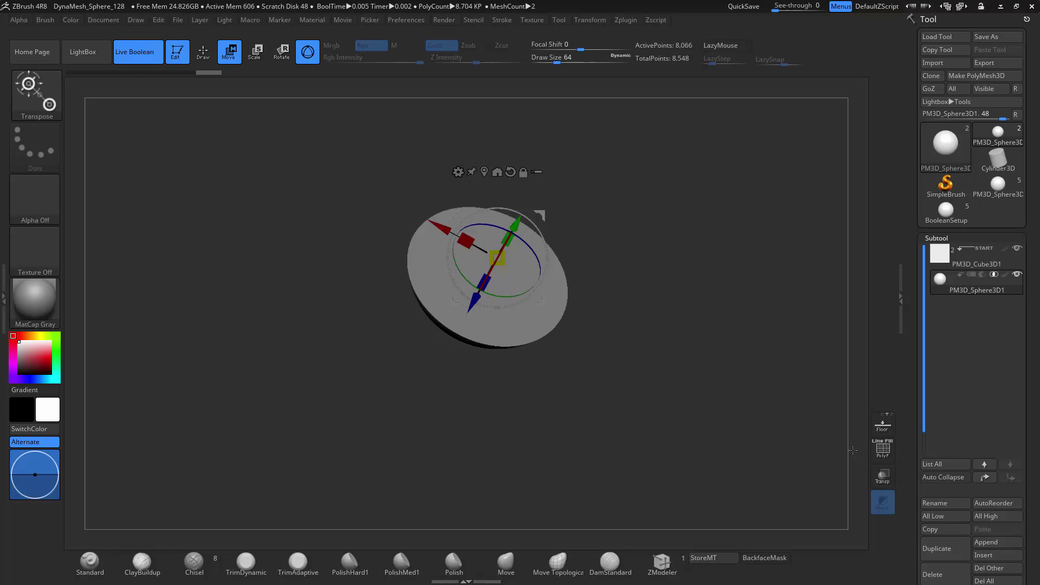
{"action": "left_click", "coordinate": [1012, 555]}
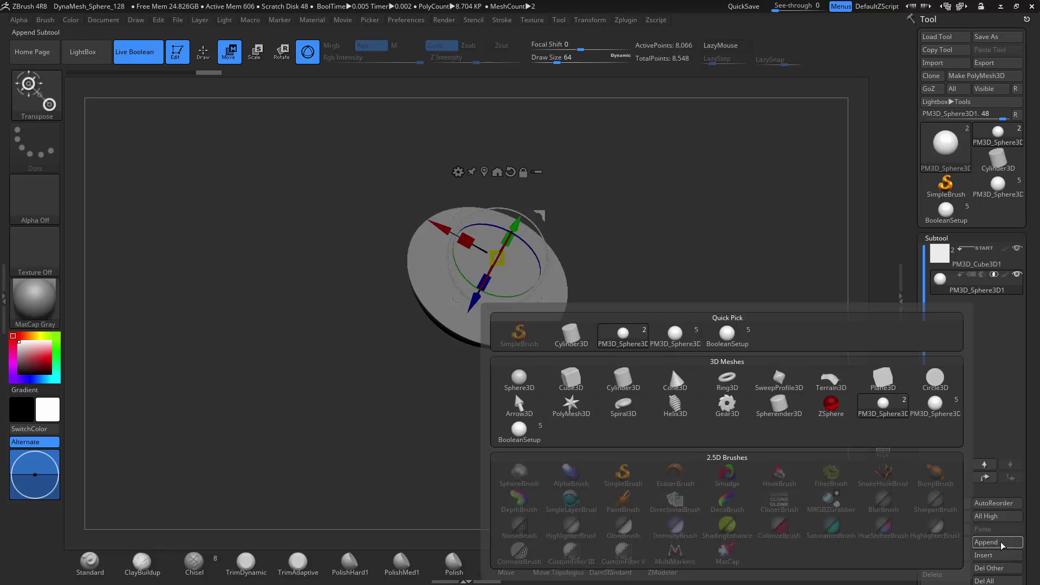
{"action": "left_click", "coordinate": [569, 391]}
{"action": "left_click", "coordinate": [1009, 266]}
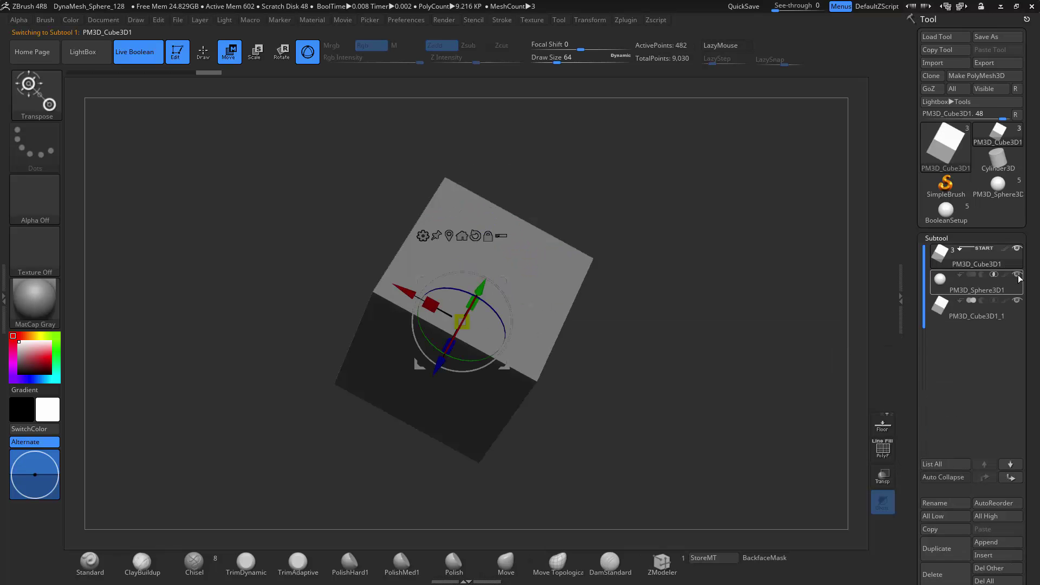
{"action": "left_click", "coordinate": [1018, 275]}
{"action": "left_click_drag", "start_coordinate": [696, 305], "coordinate": [667, 297]}
Set the second cube, PM3D_Cube3D1_1, to subtract from the first cube
{"action": "left_click", "coordinate": [983, 301]}
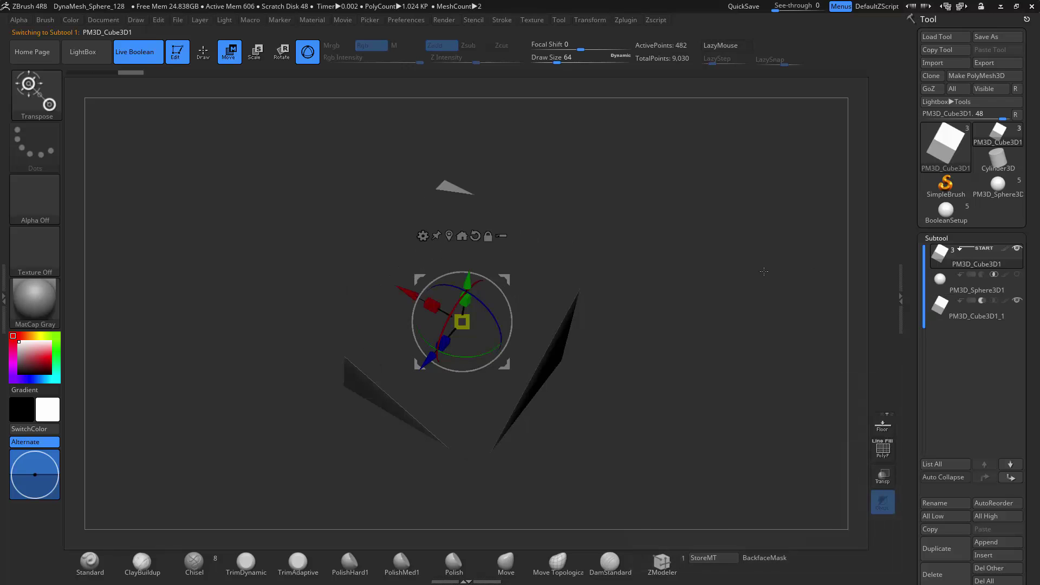
{"action": "left_click", "coordinate": [204, 52]}
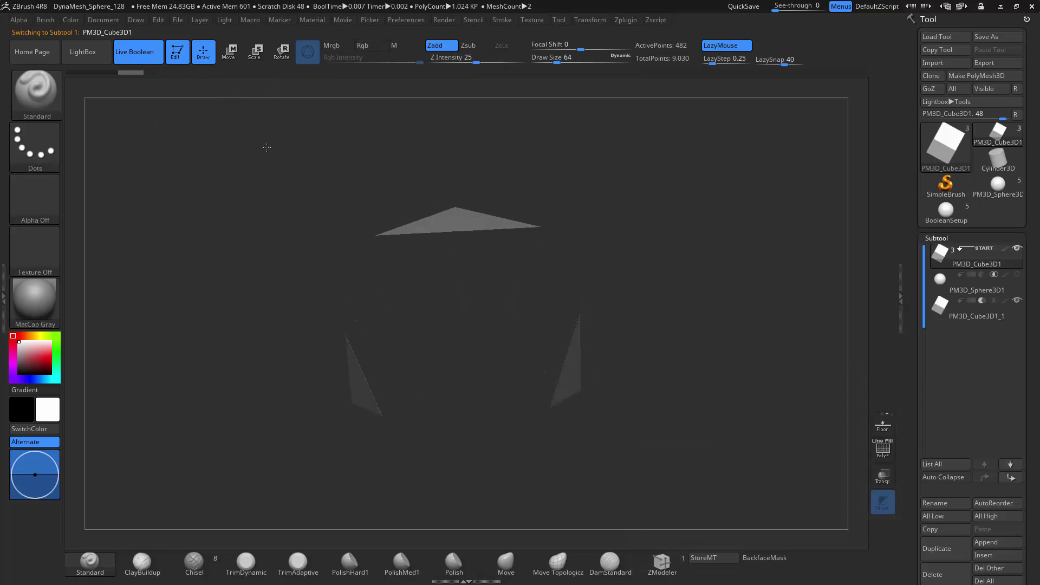
{"action": "left_click_drag", "start_coordinate": [259, 192], "coordinate": [379, 200]}
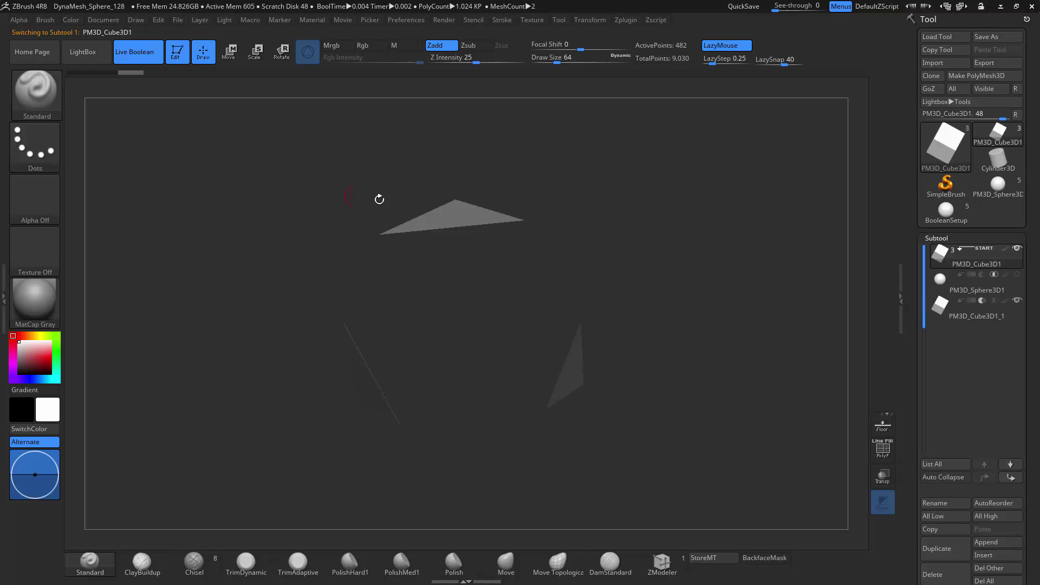
Scale down the subtracting cube and raise it through the first cube's top face to hollow out an open box
{"action": "left_click", "coordinate": [937, 308]}
{"action": "left_click", "coordinate": [229, 54]}
{"action": "left_click_drag", "start_coordinate": [461, 321], "coordinate": [417, 300]}
{"action": "left_click_drag", "start_coordinate": [457, 263], "coordinate": [457, 223]}
{"action": "right_click_drag", "start_coordinate": [483, 230], "coordinate": [591, 212]}
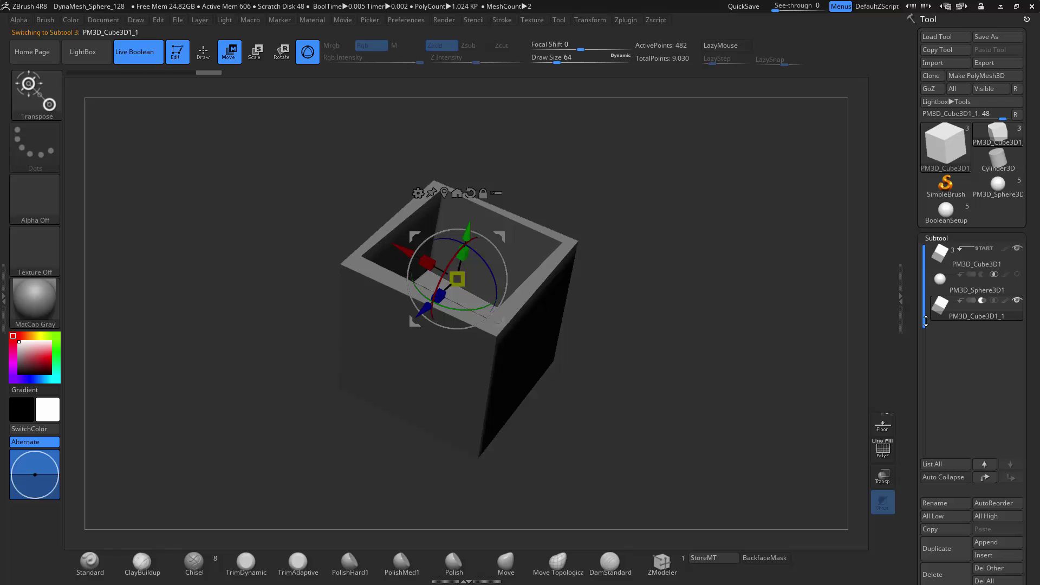
Delete the sphere and second cube subtools, keeping only PM3D_Cube3D1
{"action": "left_click", "coordinate": [1002, 286]}
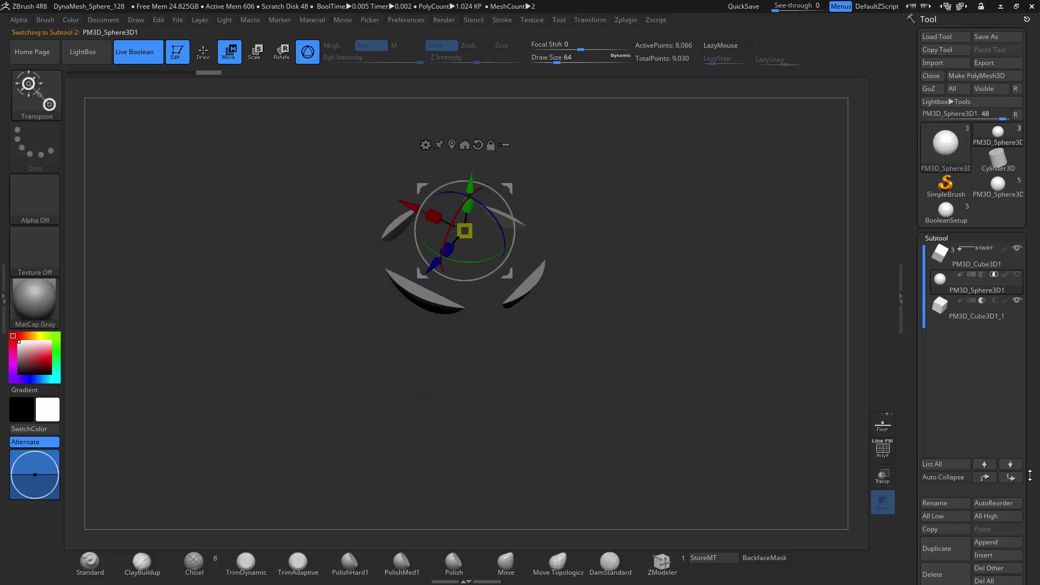
{"action": "left_click", "coordinate": [952, 573]}
{"action": "left_click", "coordinate": [951, 573]}
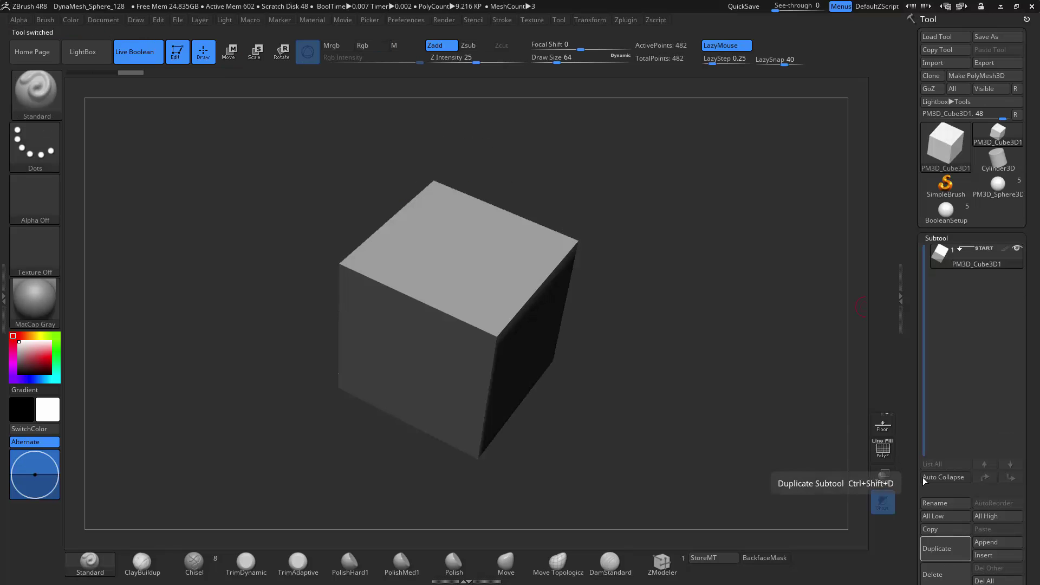
Select the IMM Primitives brush for inserting a capsule on the cube
{"action": "key", "text": "b"}
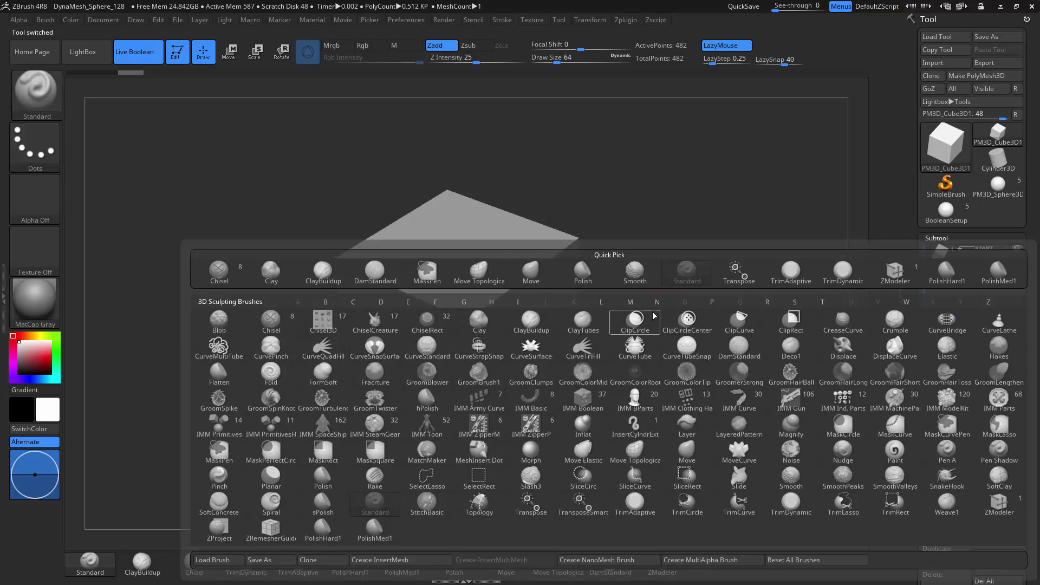
{"action": "left_click", "coordinate": [219, 425]}
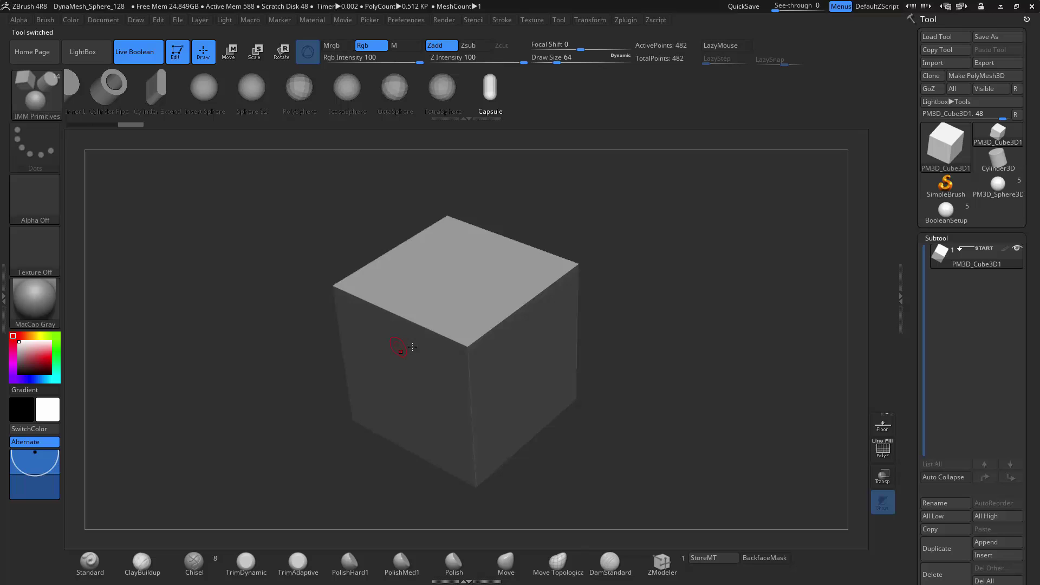
{"action": "left_click_drag", "start_coordinate": [276, 409], "coordinate": [414, 358], "text": "shift"}
Try inserting a capsule on the cube's side face, undoing each attempt
{"action": "left_click_drag", "start_coordinate": [474, 339], "coordinate": [473, 397]}
{"action": "left_click_drag", "start_coordinate": [662, 274], "coordinate": [592, 302]}
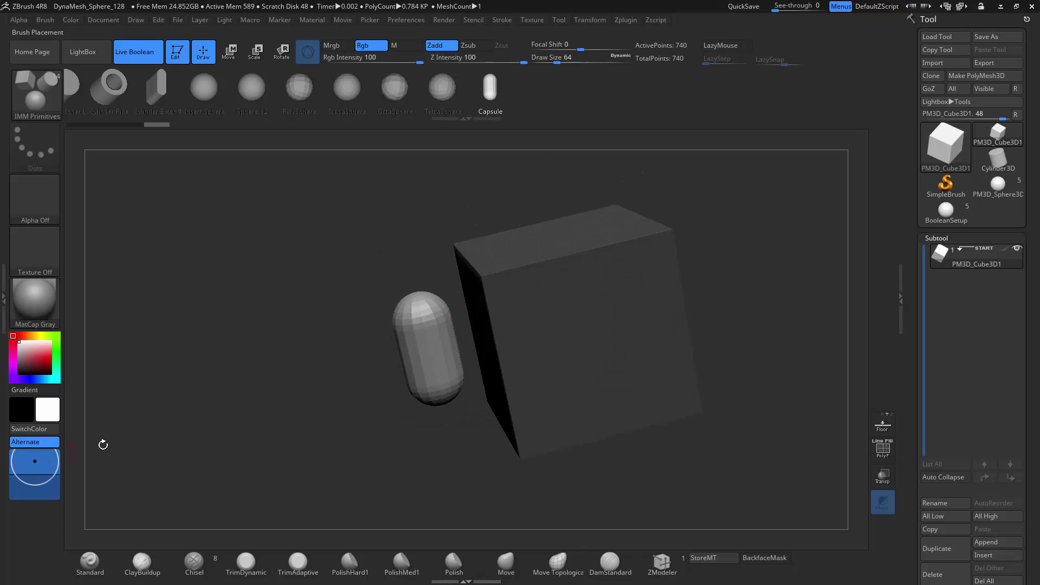
{"action": "key", "text": "ctrl+z"}
{"action": "left_click_drag", "start_coordinate": [578, 328], "coordinate": [599, 391]}
{"action": "mouse_move", "coordinate": [339, 355]}
{"action": "left_mouse_down"}
{"action": "mouse_move", "coordinate": [382, 359]}
{"action": "mouse_move", "coordinate": [399, 337]}
{"action": "mouse_move", "coordinate": [369, 346]}
{"action": "left_mouse_up"}
{"action": "key", "text": "ctrl+z"}
Adjust the brush placement depth and insert an upright capsule near the centre of the cube's front face
{"action": "left_click_drag", "start_coordinate": [33, 463], "coordinate": [30, 470]}
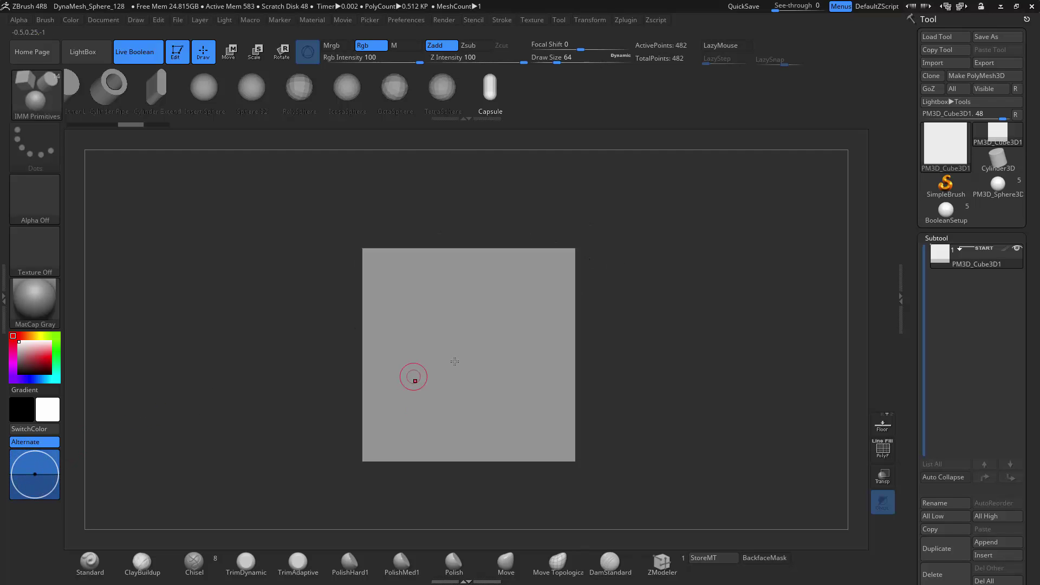
{"action": "left_click_drag", "start_coordinate": [457, 361], "coordinate": [461, 405]}
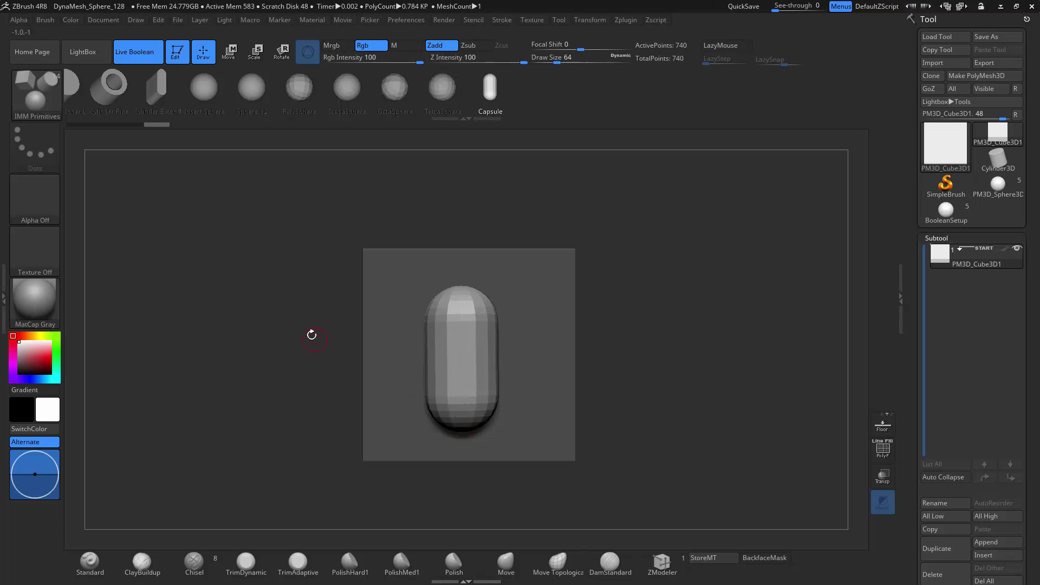
Split the unmasked capsule from the cube into its own subtool and set it to subtract
{"action": "left_click_drag", "start_coordinate": [1031, 438], "coordinate": [1011, 352]}
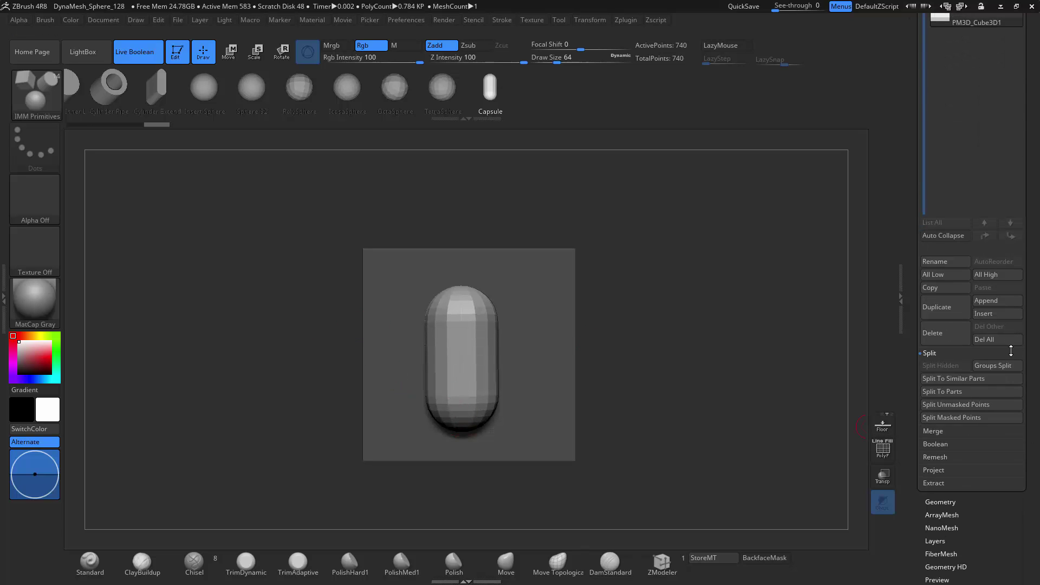
{"action": "left_click", "coordinate": [957, 405]}
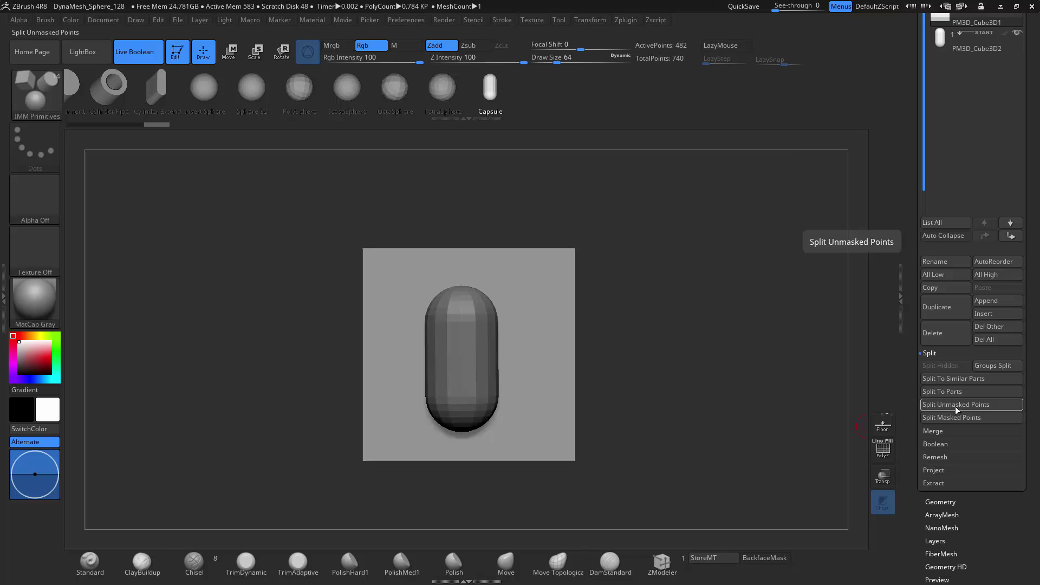
{"action": "scroll", "coordinate": [1034, 104], "scroll_direction": "up", "scroll_amount": 2}
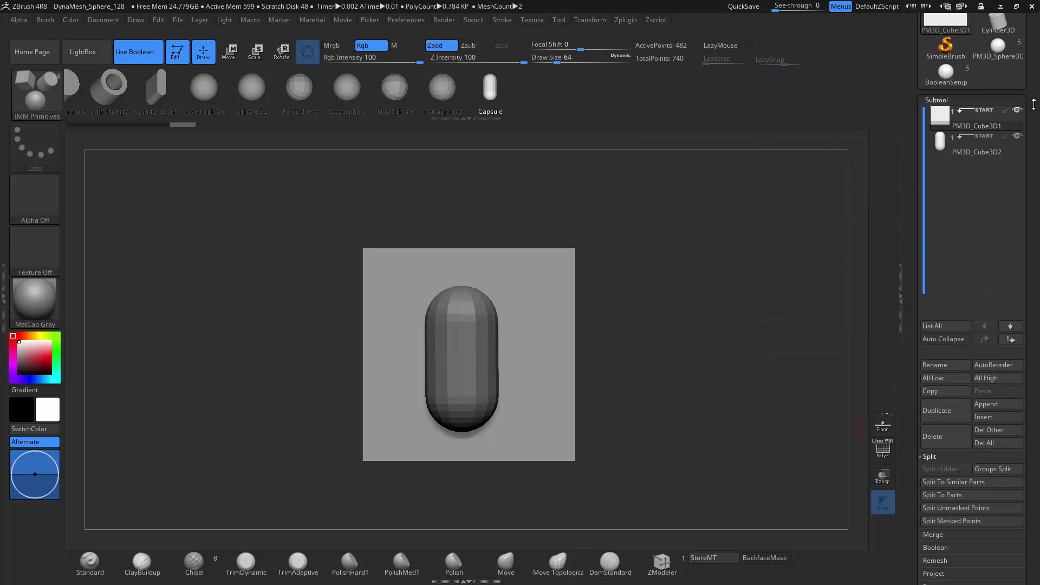
{"action": "left_click", "coordinate": [982, 138]}
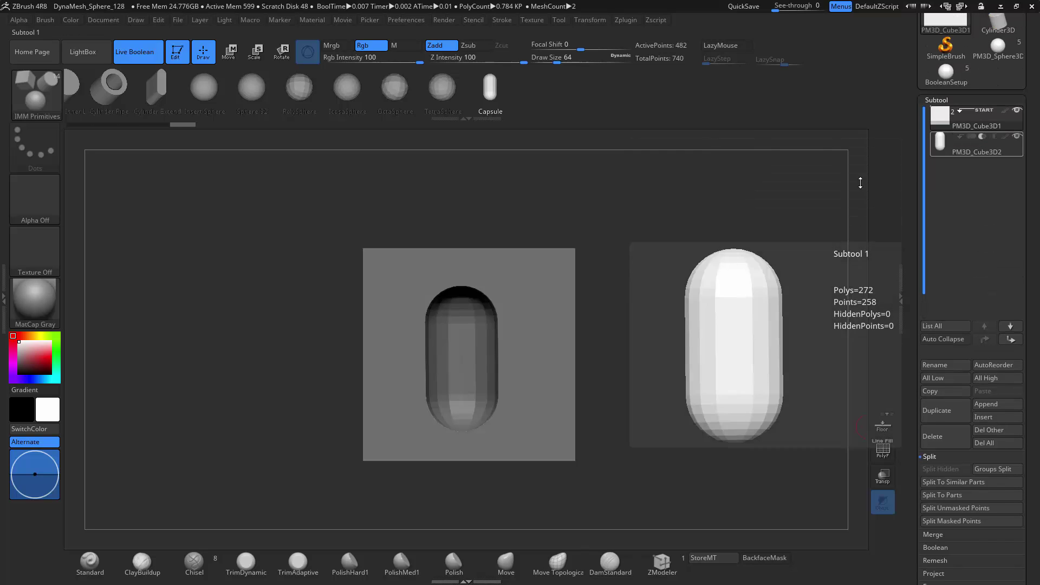
Try inserting a small horizontal capsule beside the recess, undo it, and make the capsule subtool PM3D_Cube3D2 active
{"action": "mouse_move", "coordinate": [729, 234]}
{"action": "left_mouse_down"}
{"action": "mouse_move", "coordinate": [763, 255]}
{"action": "mouse_move", "coordinate": [704, 244]}
{"action": "mouse_move", "coordinate": [729, 238]}
{"action": "left_mouse_up"}
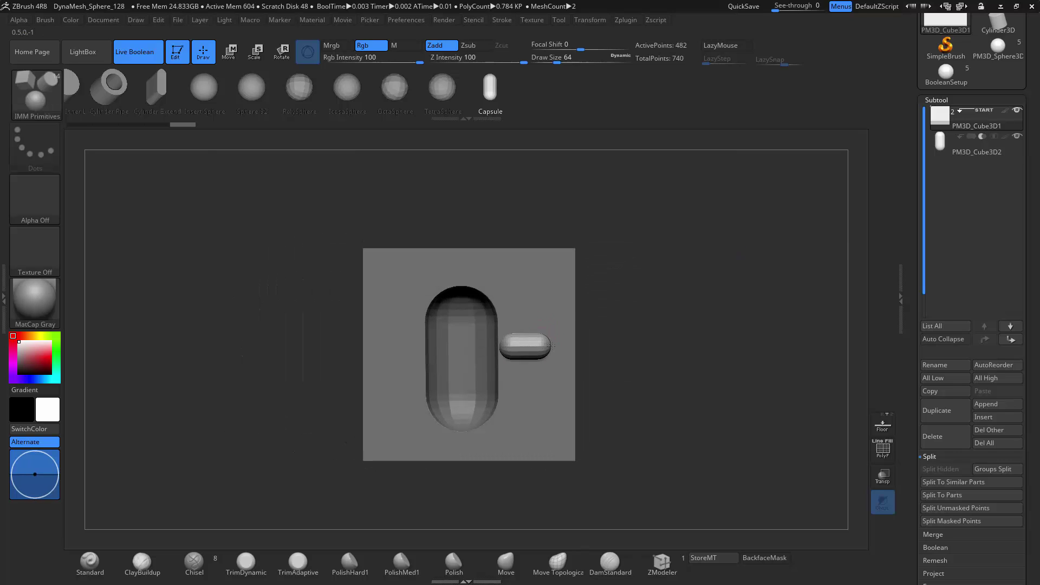
{"action": "left_click", "coordinate": [955, 149]}
{"action": "mouse_move", "coordinate": [530, 343]}
{"action": "left_mouse_down"}
{"action": "mouse_move", "coordinate": [650, 318]}
{"action": "mouse_move", "coordinate": [609, 318]}
{"action": "left_mouse_up"}
{"action": "key", "text": "ctrl+z"}
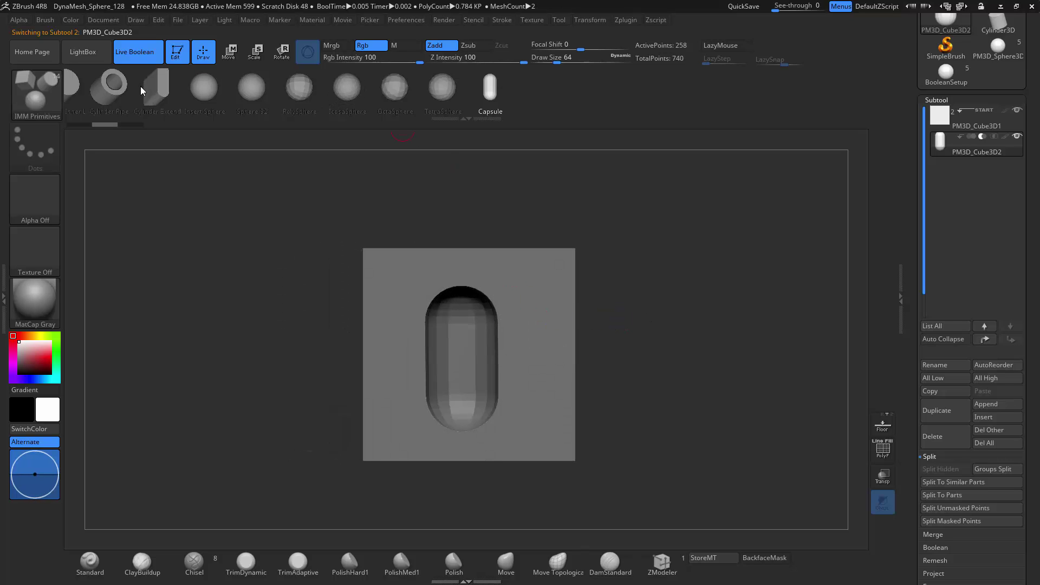
Insert an upright Cylinder Extend beside the capsule recess in PM3D_Cube3D2, undoing the first attempt and adjusting the brush placement depth
{"action": "left_click", "coordinate": [392, 343]}
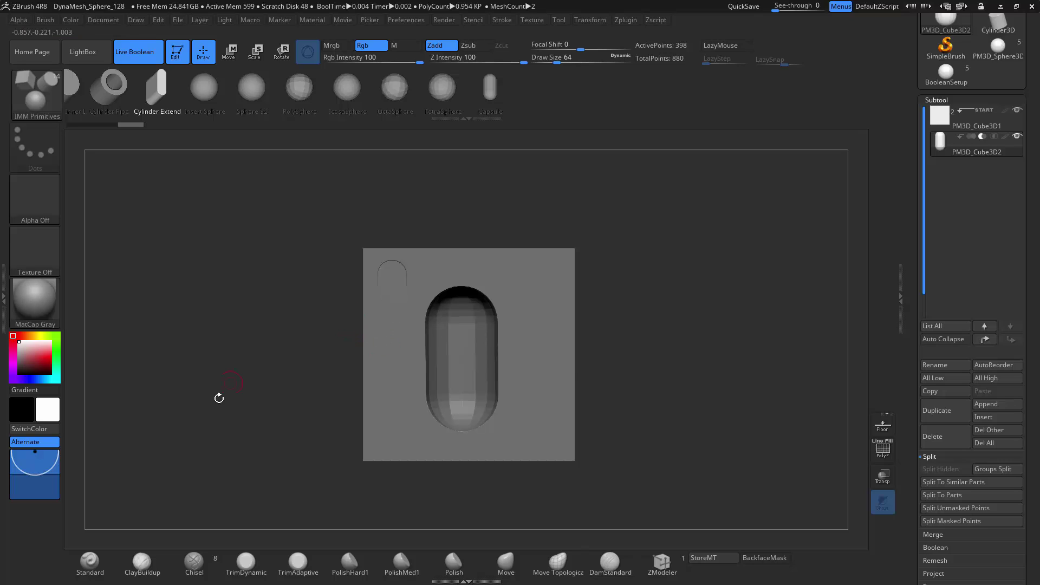
{"action": "key", "text": "ctrl+z"}
{"action": "left_click_drag", "start_coordinate": [40, 466], "coordinate": [39, 483]}
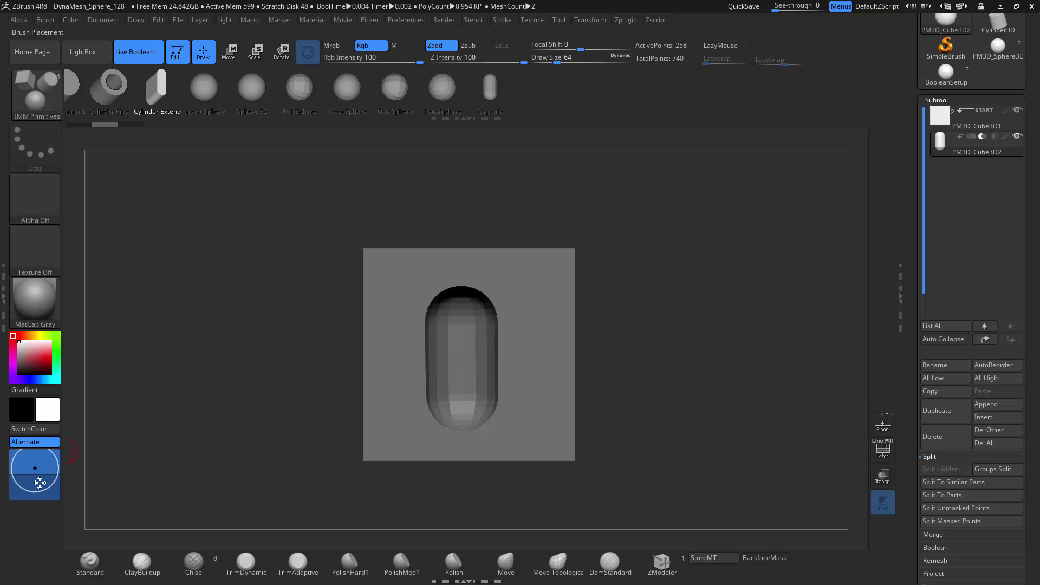
{"action": "left_click_drag", "start_coordinate": [391, 323], "coordinate": [291, 321]}
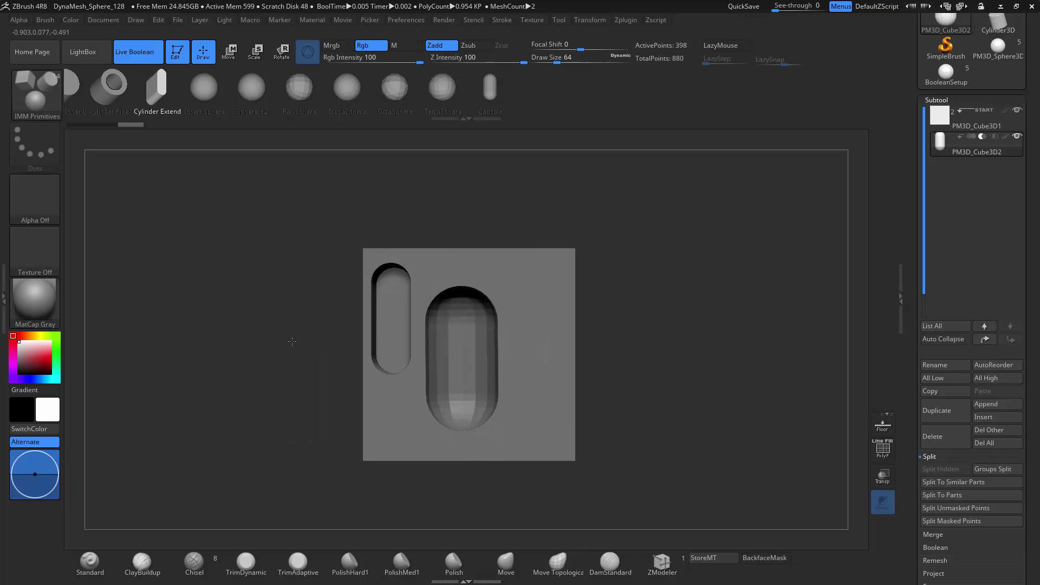
Try moving the inserted cylinder onto the cube's side edge, undo the move and the insertion, and return to Draw mode
{"action": "left_click", "coordinate": [236, 51]}
{"action": "left_click_drag", "start_coordinate": [332, 319], "coordinate": [303, 319]}
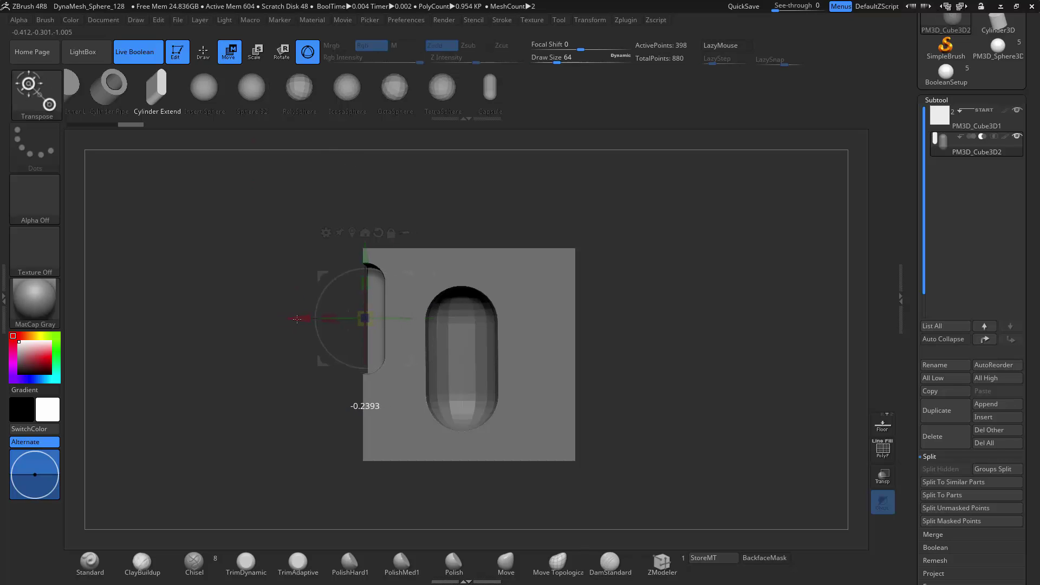
{"action": "left_click_drag", "start_coordinate": [359, 250], "coordinate": [360, 201]}
{"action": "mouse_move", "coordinate": [293, 246]}
{"action": "left_mouse_down"}
{"action": "mouse_move", "coordinate": [374, 250]}
{"action": "mouse_move", "coordinate": [339, 293]}
{"action": "mouse_move", "coordinate": [325, 260]}
{"action": "mouse_move", "coordinate": [305, 249]}
{"action": "left_mouse_up"}
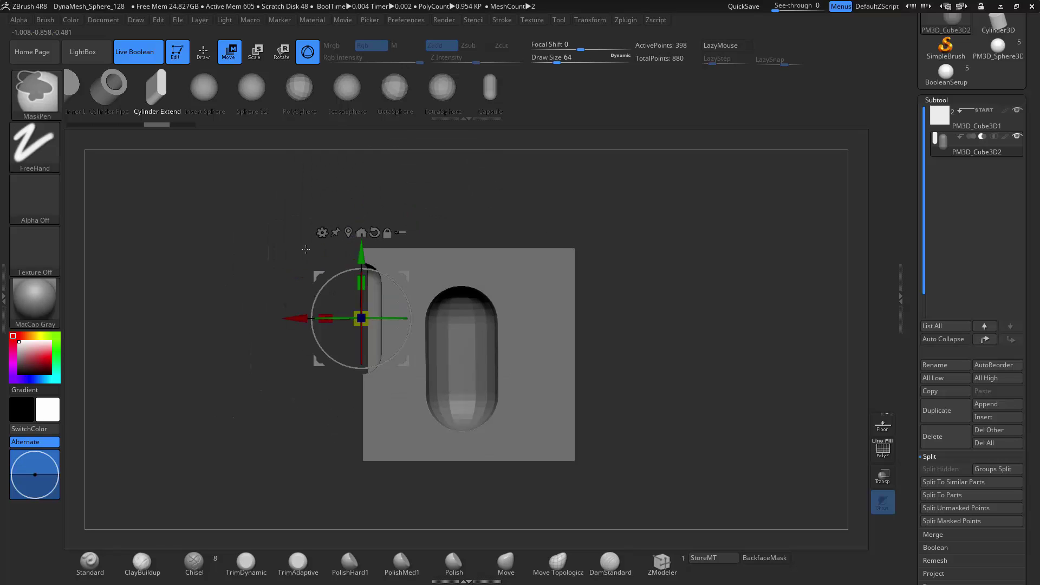
{"action": "key", "text": "ctrl+z"}
{"action": "key", "text": "ctrl+z"}
{"action": "left_click_drag", "start_coordinate": [380, 213], "coordinate": [380, 219]}
{"action": "left_click", "coordinate": [203, 52]}
Make a Boolean mesh from the cube and the subtracting capsule
{"action": "left_click_drag", "start_coordinate": [256, 178], "coordinate": [264, 239]}
{"action": "scroll", "coordinate": [1025, 282], "scroll_direction": "down", "scroll_amount": 5}
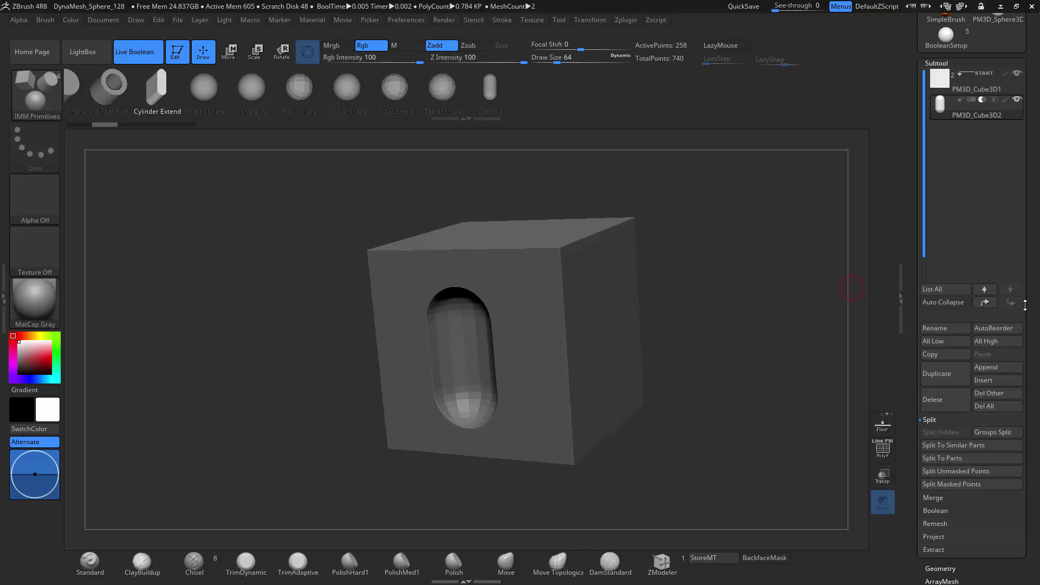
{"action": "left_click", "coordinate": [942, 414]}
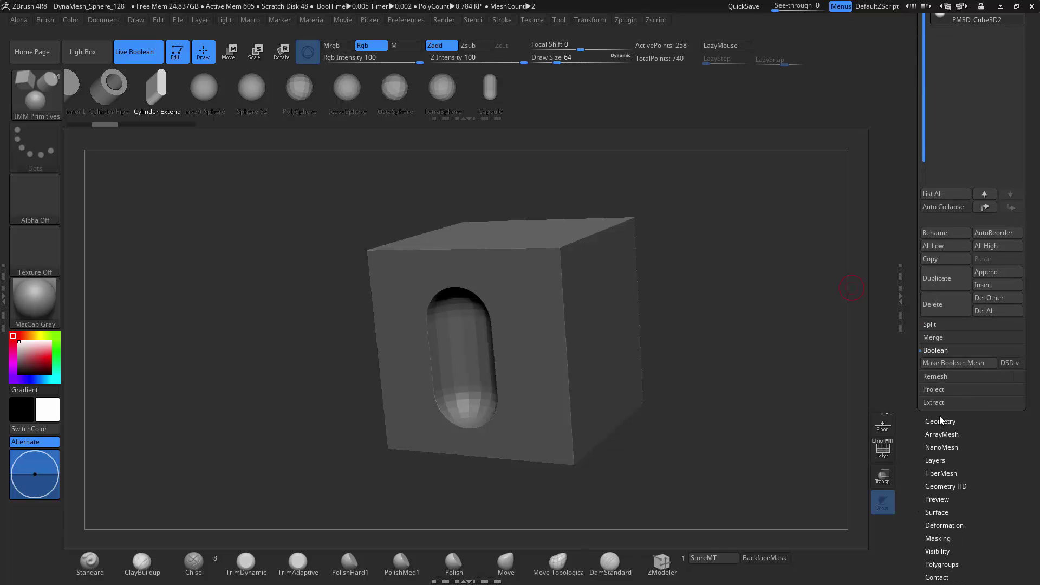
{"action": "left_click", "coordinate": [947, 364]}
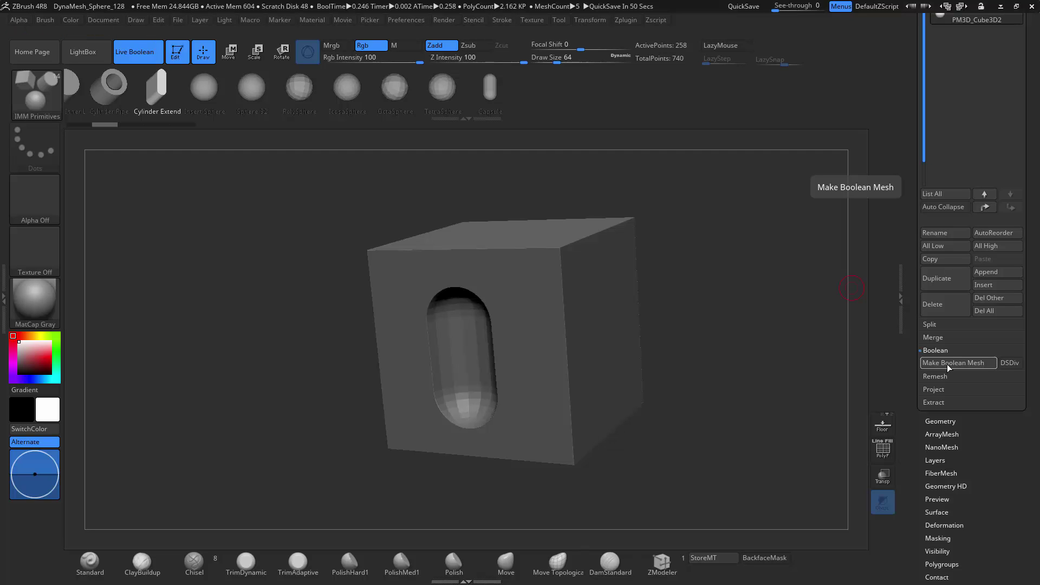
{"action": "left_click", "coordinate": [947, 365]}
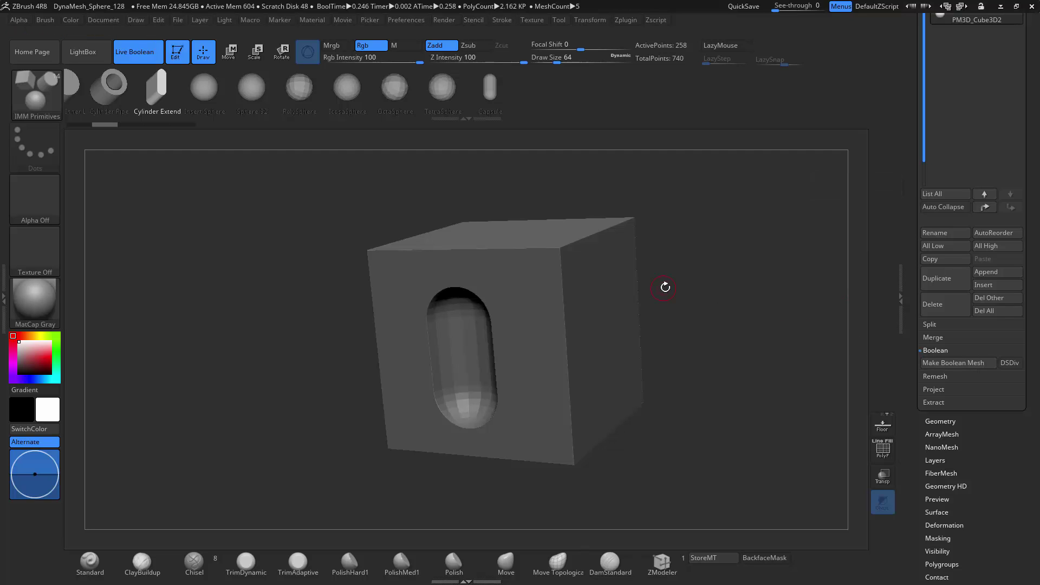
{"action": "left_click_drag", "start_coordinate": [685, 277], "coordinate": [776, 260]}
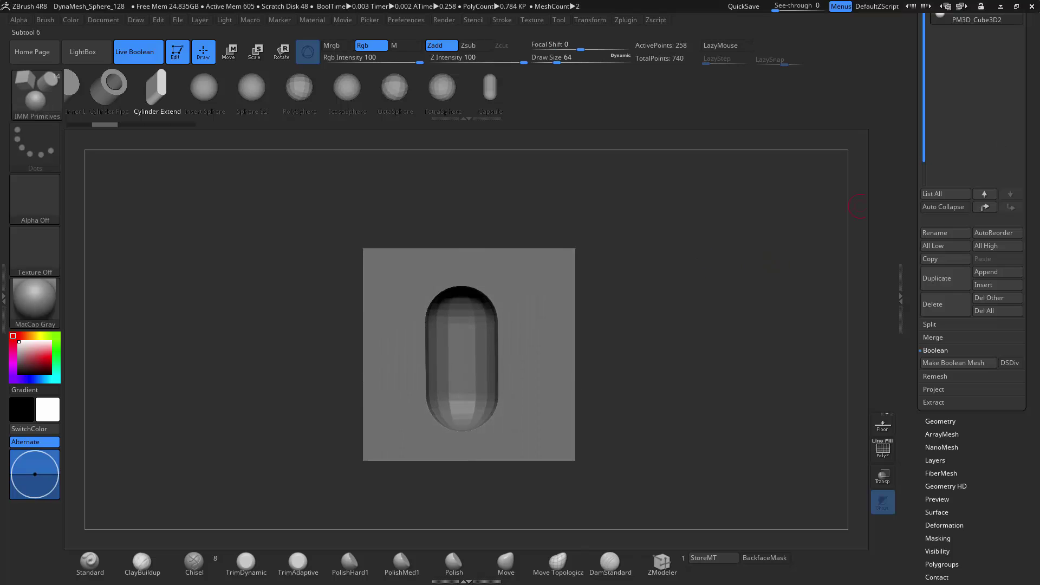
Move the PM3D_Cube3D2 capsule straight down until its cut runs through the cube's lower edge
{"action": "left_click_drag", "start_coordinate": [1033, 77], "coordinate": [1032, 256]}
{"action": "mouse_move", "coordinate": [1016, 189]}
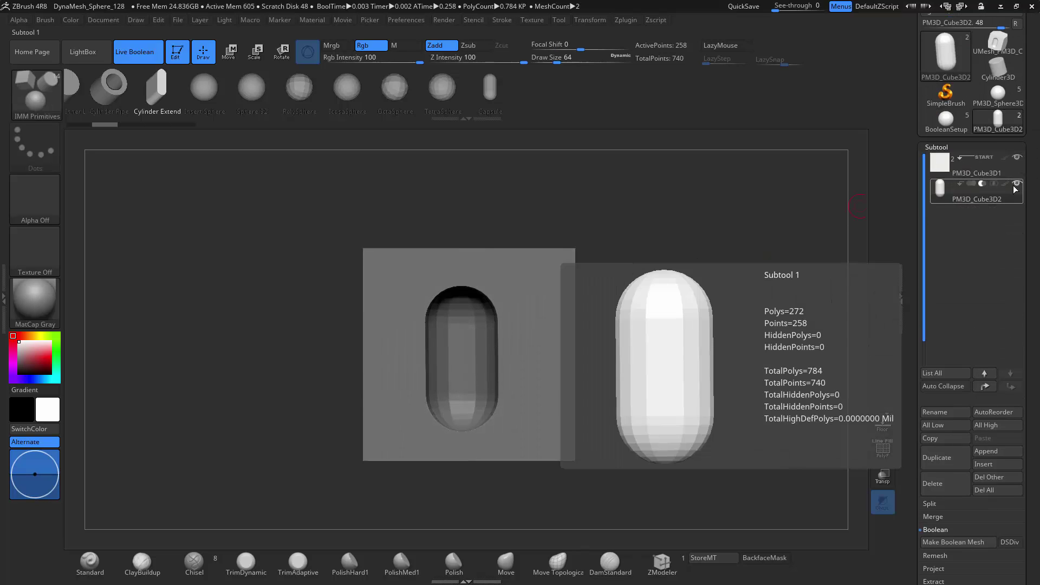
{"action": "left_click", "coordinate": [229, 51]}
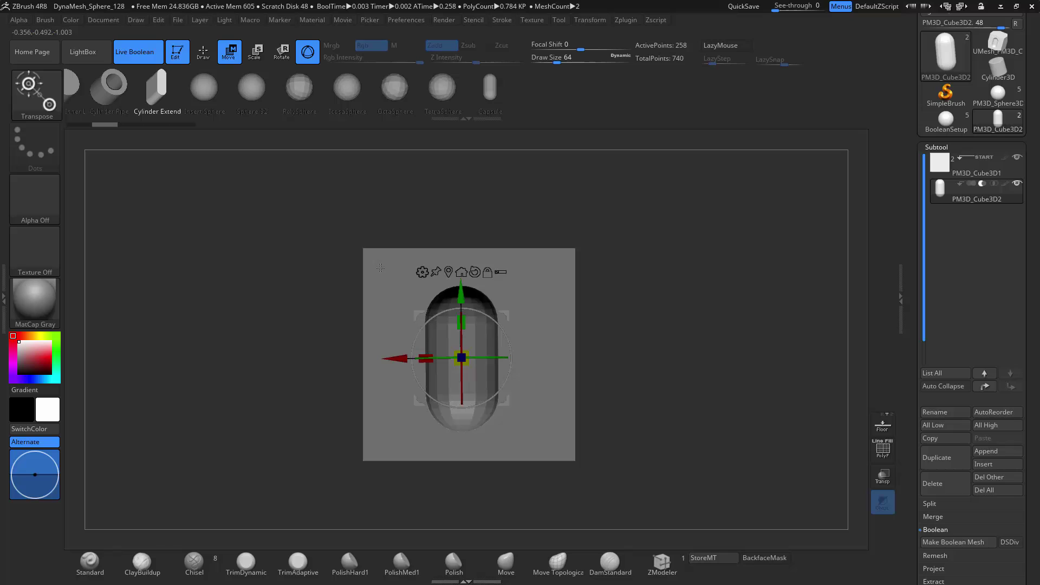
{"action": "left_click_drag", "start_coordinate": [456, 288], "coordinate": [467, 363]}
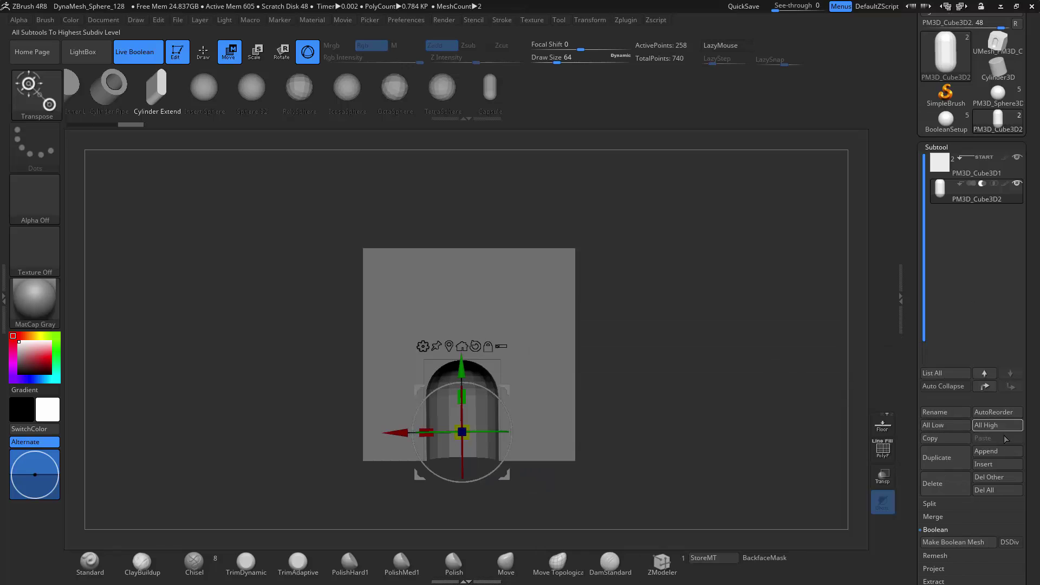
Append the generated UMesh Boolean result as a subtool, make it active, and hide the original cube and capsule
{"action": "left_click", "coordinate": [994, 451]}
{"action": "left_click", "coordinate": [793, 330]}
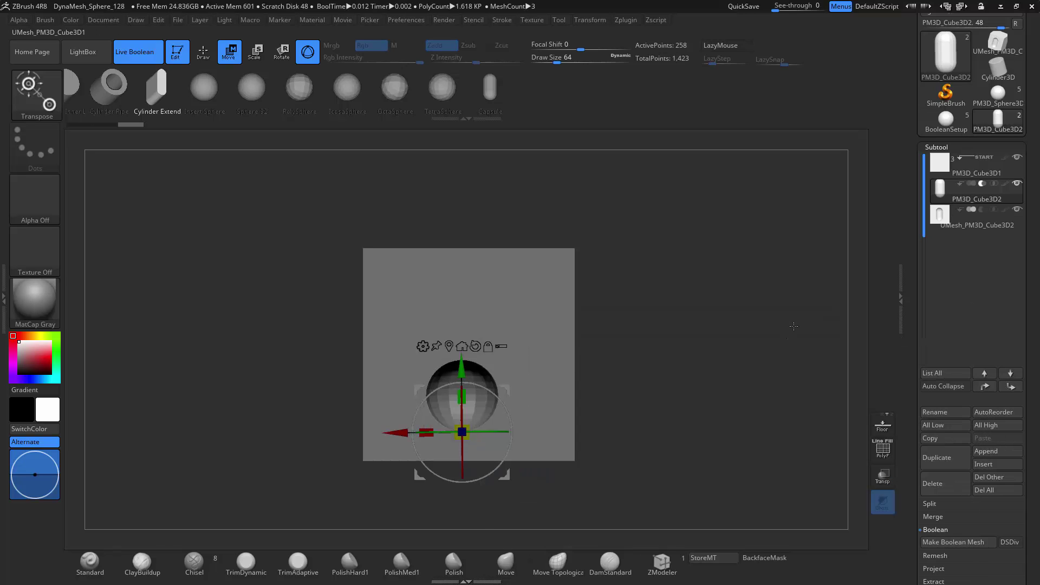
{"action": "left_click", "coordinate": [968, 224]}
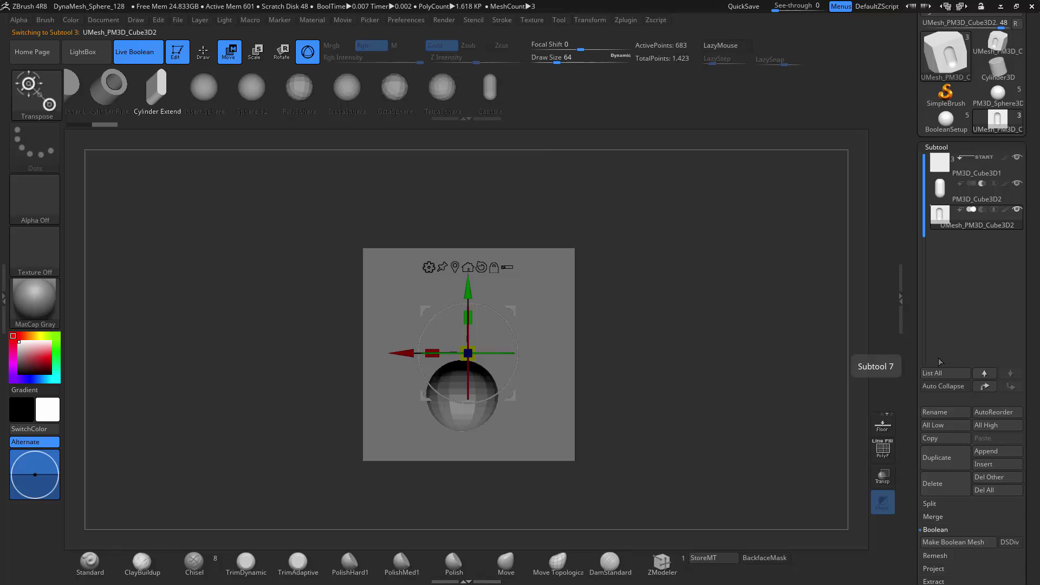
{"action": "left_click", "coordinate": [1017, 158]}
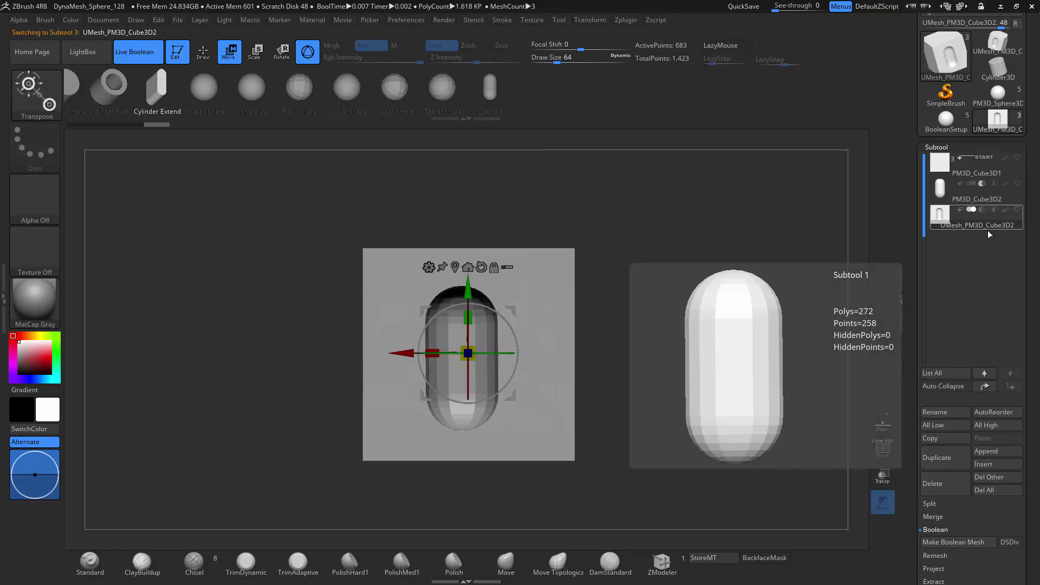
Examine the Boolean mesh's polygroups and topology around the capsule recess with the polyframe shown
{"action": "left_click", "coordinate": [879, 448]}
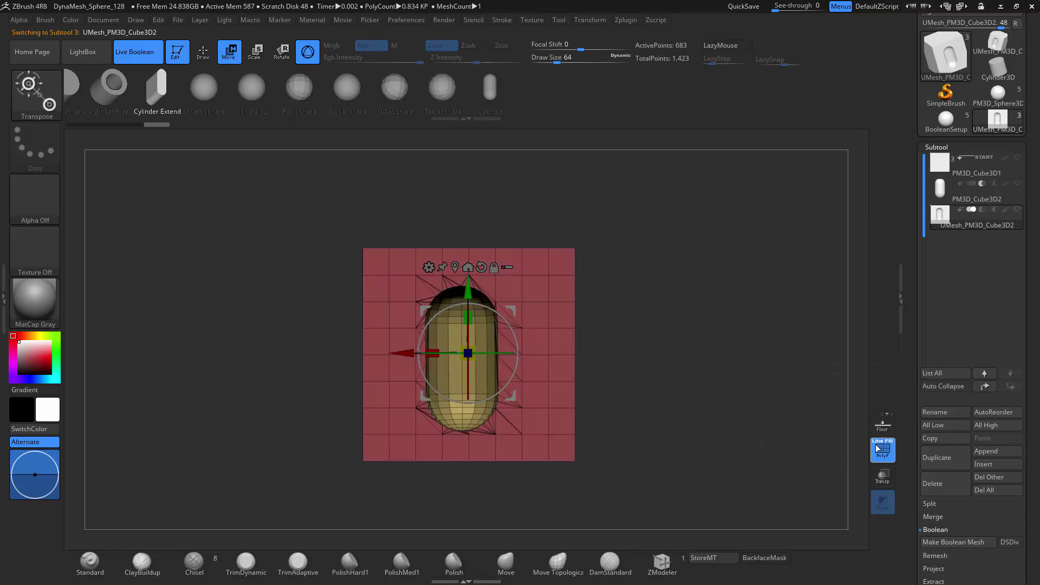
{"action": "left_click", "coordinate": [213, 61]}
{"action": "mouse_move", "coordinate": [288, 255]}
{"action": "left_mouse_down"}
{"action": "mouse_move", "coordinate": [255, 269]}
{"action": "mouse_move", "coordinate": [348, 265]}
{"action": "mouse_move", "coordinate": [301, 262]}
{"action": "mouse_move", "coordinate": [412, 305]}
{"action": "left_mouse_up"}
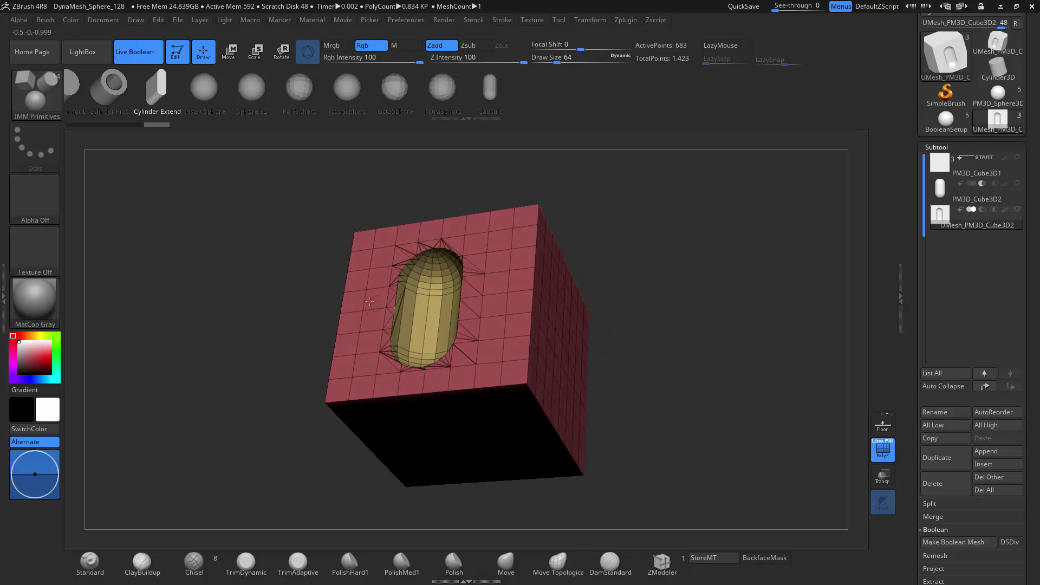
{"action": "left_click_drag", "start_coordinate": [297, 261], "coordinate": [306, 313], "text": "shift"}
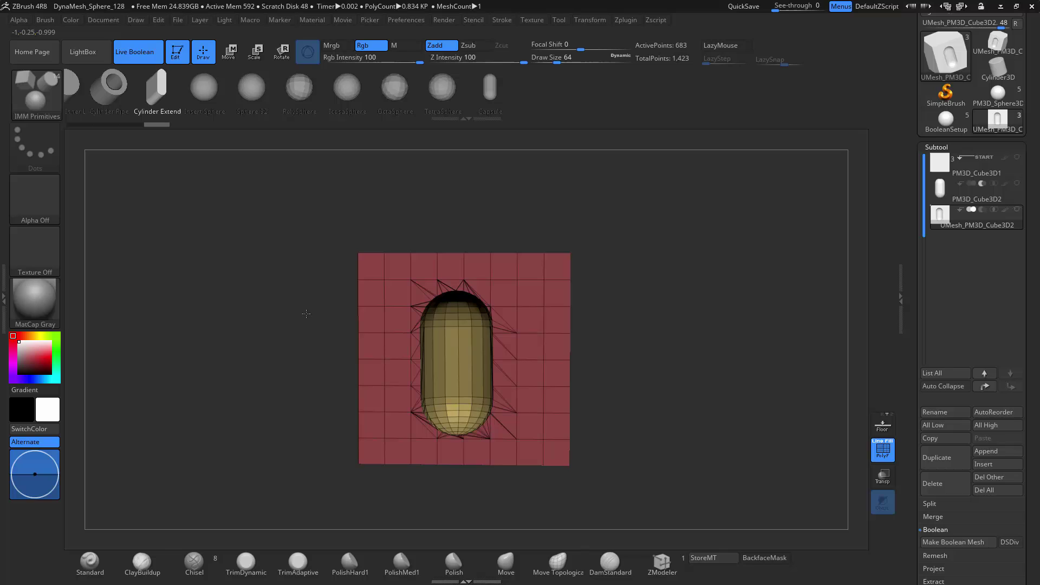
{"action": "left_click_drag", "start_coordinate": [306, 314], "coordinate": [301, 299], "text": "shift"}
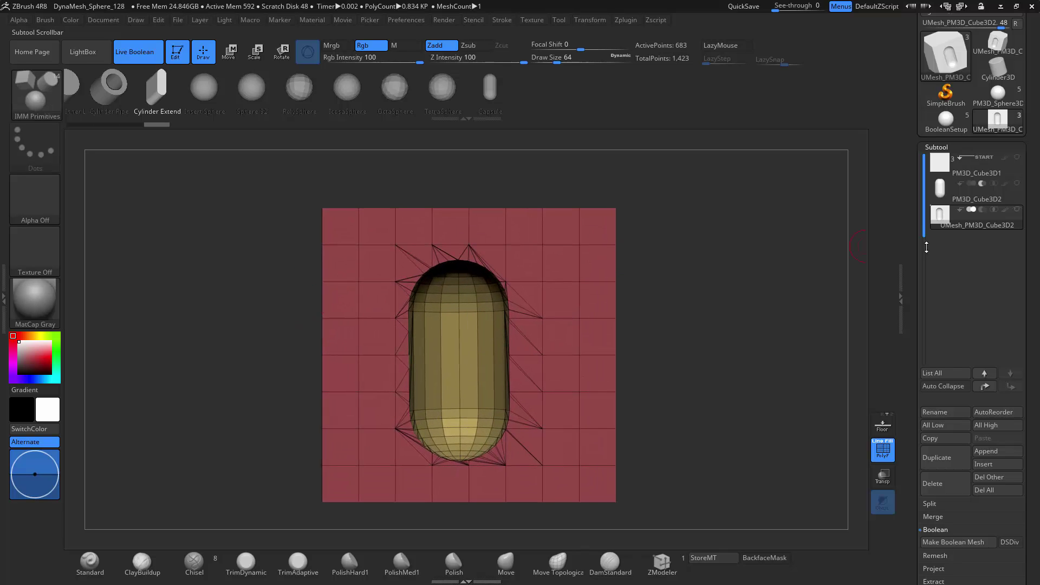
Make PM3D_Cube3D1 active, turn off the polyframe, and show the subtracting capsule PM3D_Cube3D2 again
{"action": "left_click", "coordinate": [1018, 180]}
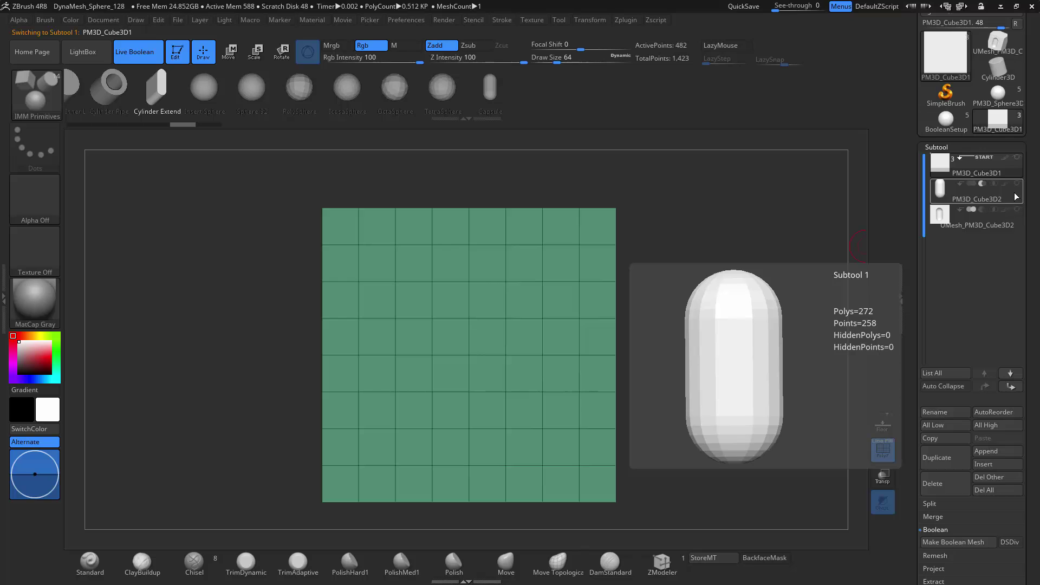
{"action": "left_click", "coordinate": [883, 450]}
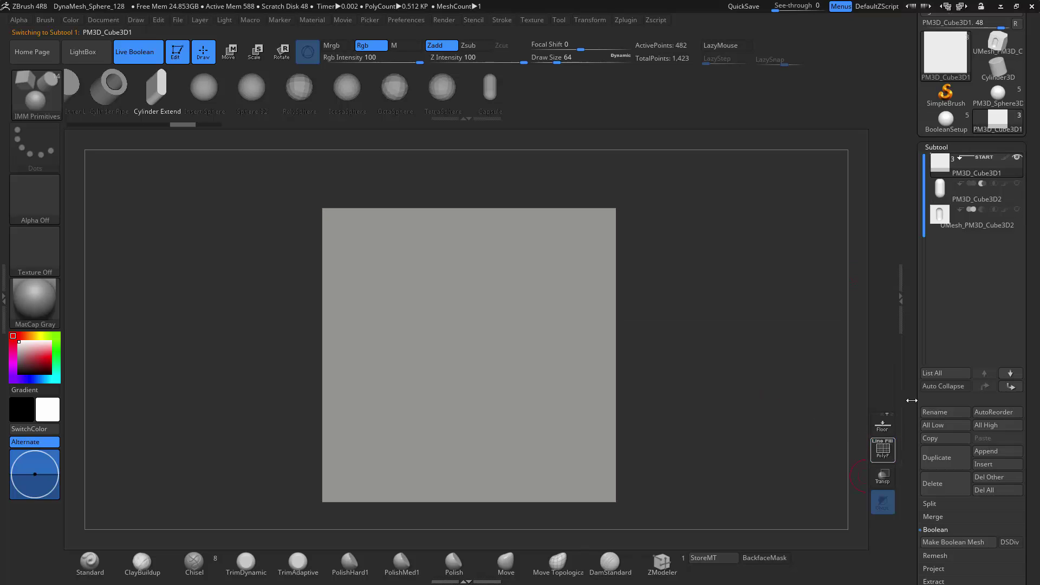
{"action": "left_click", "coordinate": [1018, 184]}
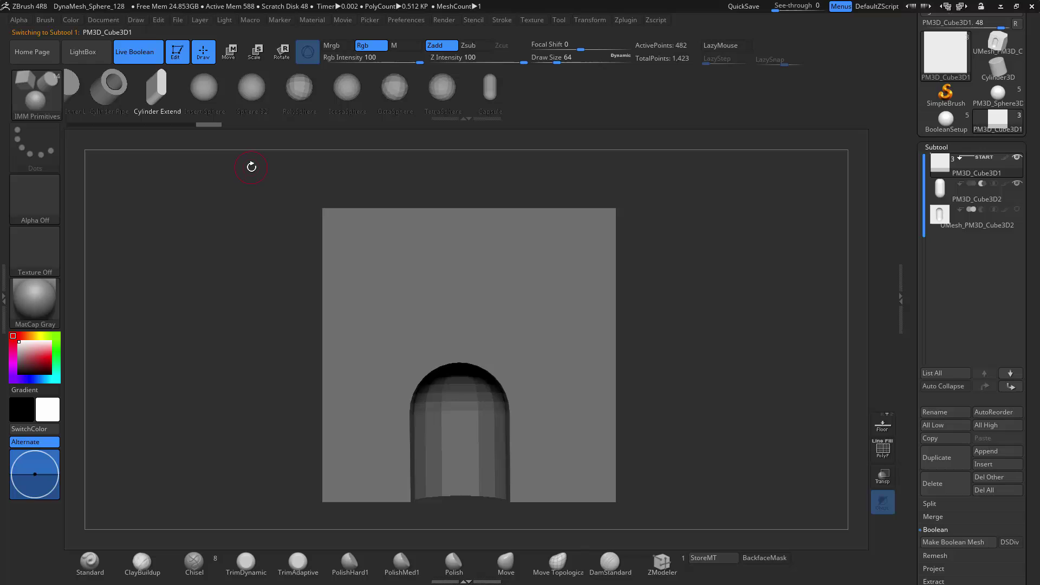
Make PM3D_Cube3D2 active and move the capsule back up to the centre of the cube's front face
{"action": "left_click", "coordinate": [230, 51]}
{"action": "left_click_drag", "start_coordinate": [458, 298], "coordinate": [467, 324]}
{"action": "left_click", "coordinate": [991, 198]}
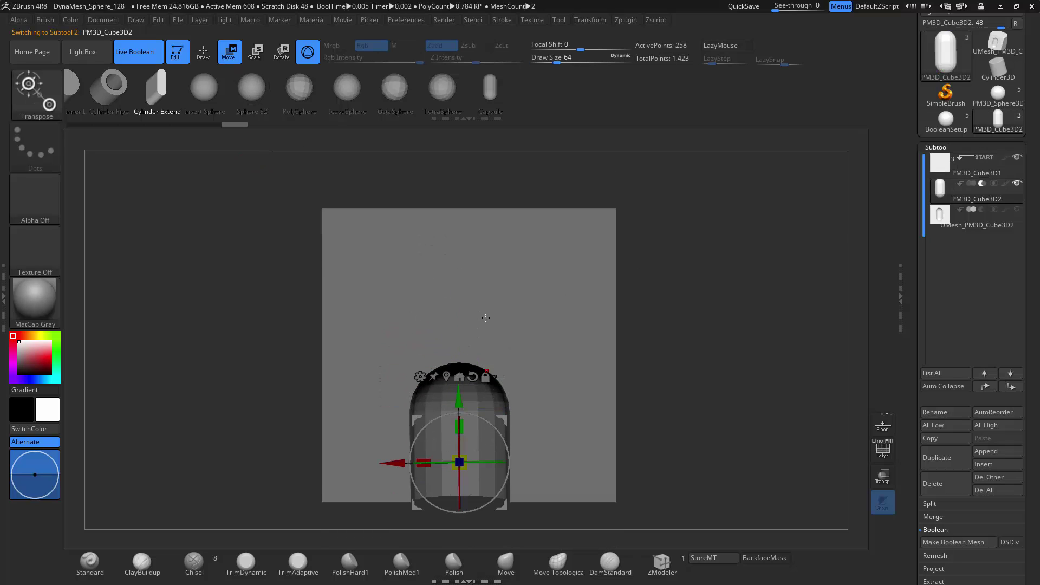
{"action": "left_click_drag", "start_coordinate": [459, 398], "coordinate": [458, 284]}
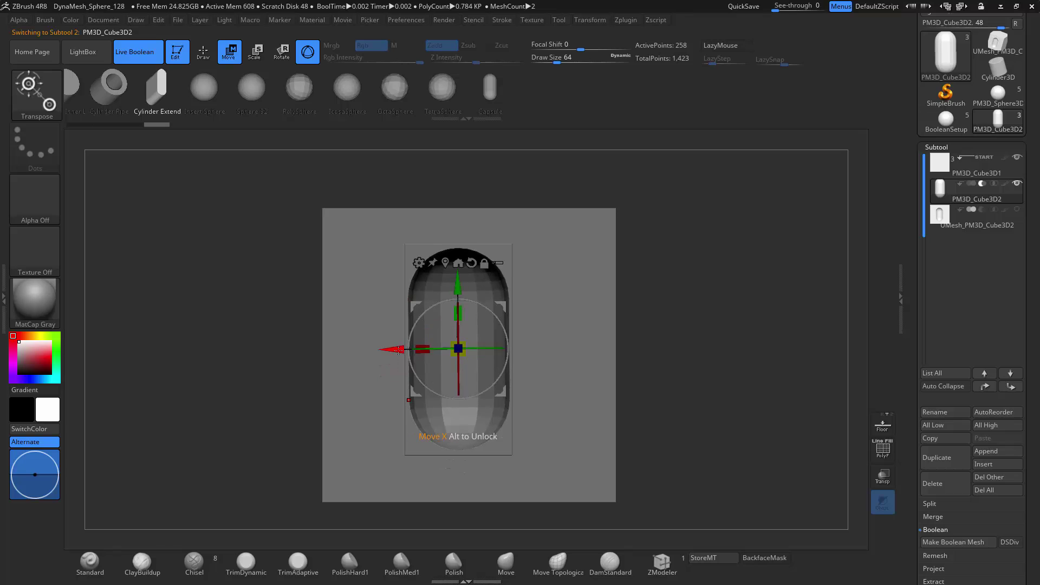
{"action": "left_click_drag", "start_coordinate": [399, 350], "coordinate": [407, 350]}
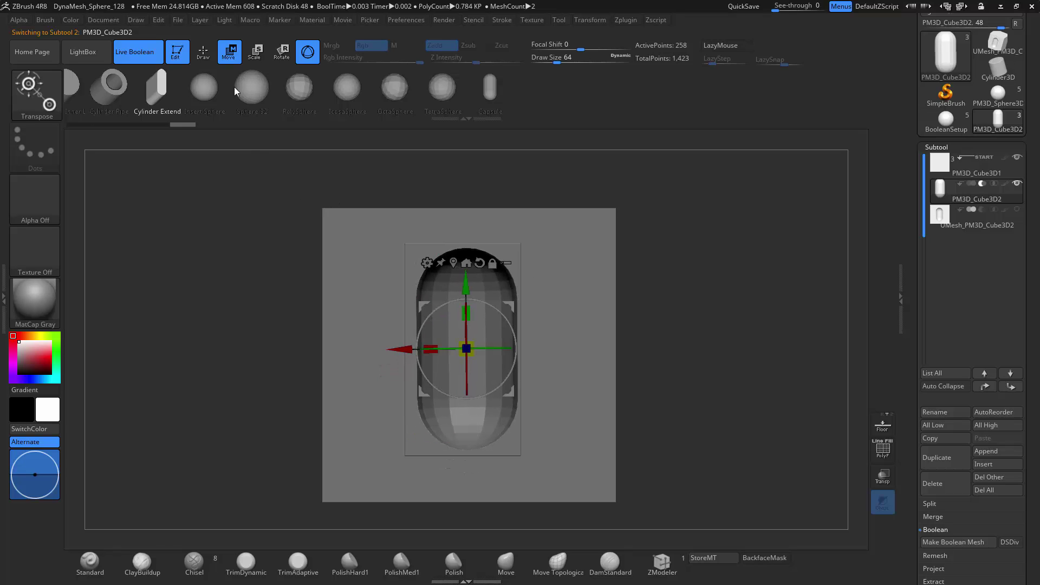
Choose the IMM Boolean brush in Draw mode and select its Heatsink insert mesh
{"action": "key", "text": "q"}
{"action": "key", "text": "b"}
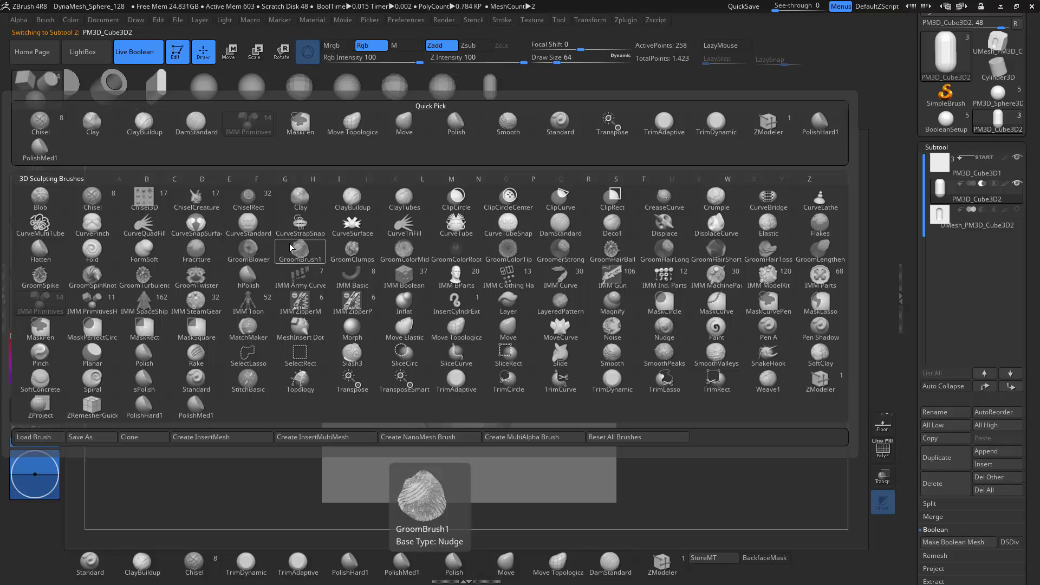
{"action": "left_click", "coordinate": [404, 277]}
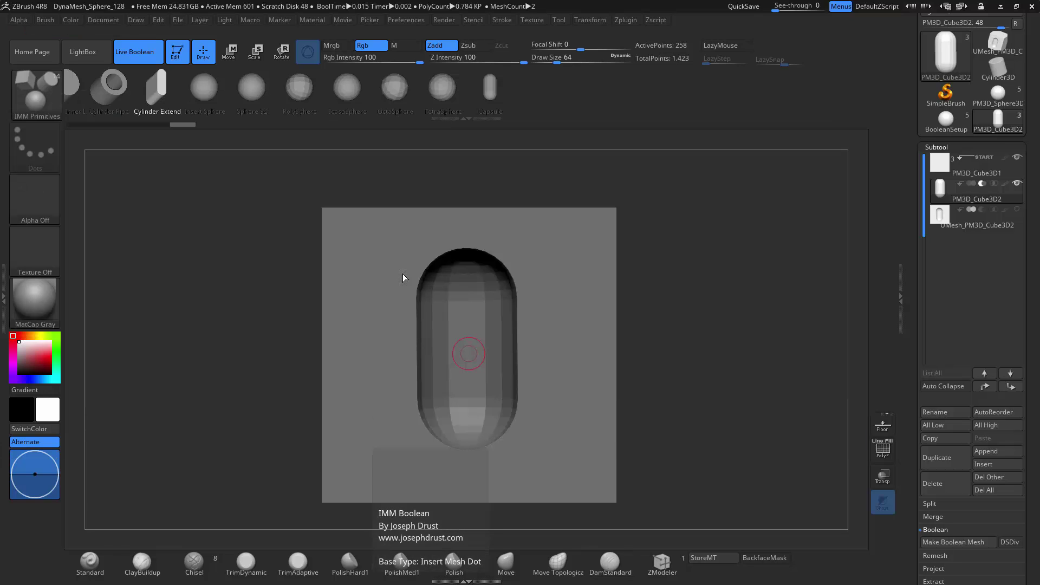
{"action": "left_click_drag", "start_coordinate": [565, 96], "coordinate": [321, 98]}
{"action": "left_click_drag", "start_coordinate": [491, 96], "coordinate": [363, 97]}
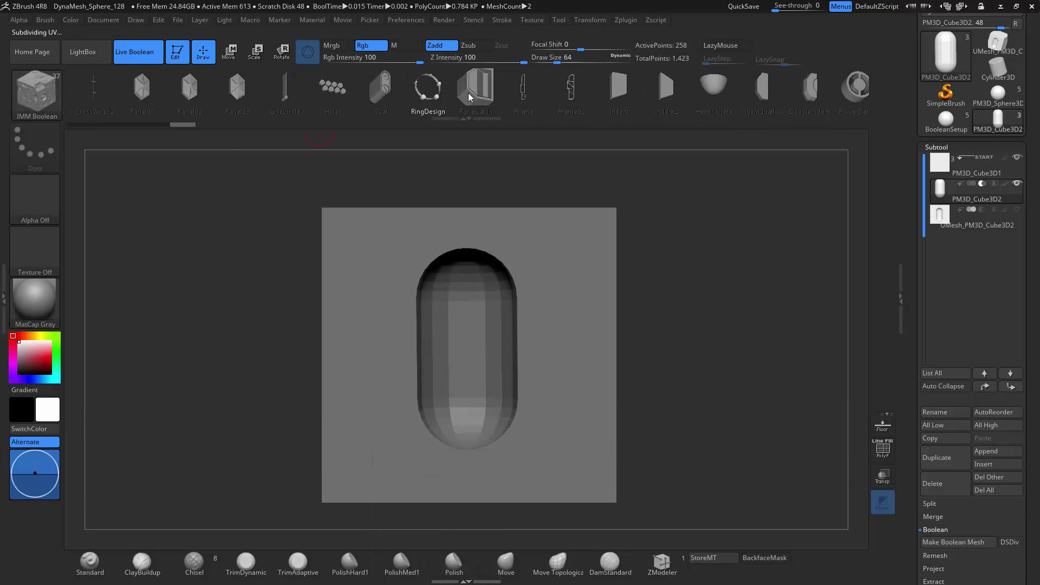
{"action": "left_click_drag", "start_coordinate": [617, 93], "coordinate": [364, 97]}
{"action": "scroll", "coordinate": [474, 95], "scroll_direction": "down", "scroll_amount": 3}
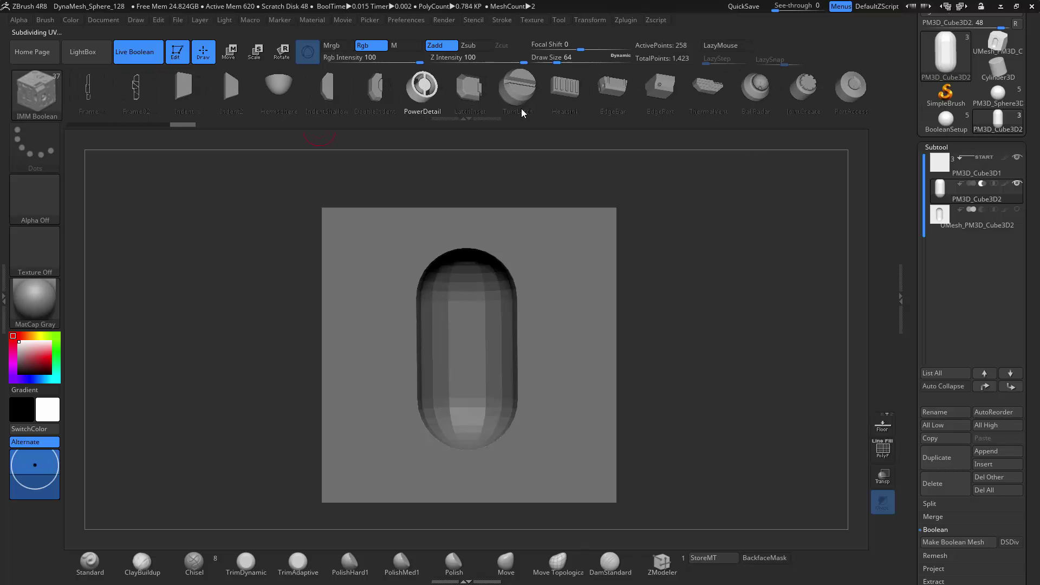
{"action": "left_click", "coordinate": [569, 95]}
Try a Heatsink cut near the lower-left corner of a blank cube face, and undo it
{"action": "left_click_drag", "start_coordinate": [680, 211], "coordinate": [609, 240]}
{"action": "left_click_drag", "start_coordinate": [461, 320], "coordinate": [434, 360], "text": "alt"}
{"action": "left_click_drag", "start_coordinate": [366, 393], "coordinate": [250, 315], "text": "alt"}
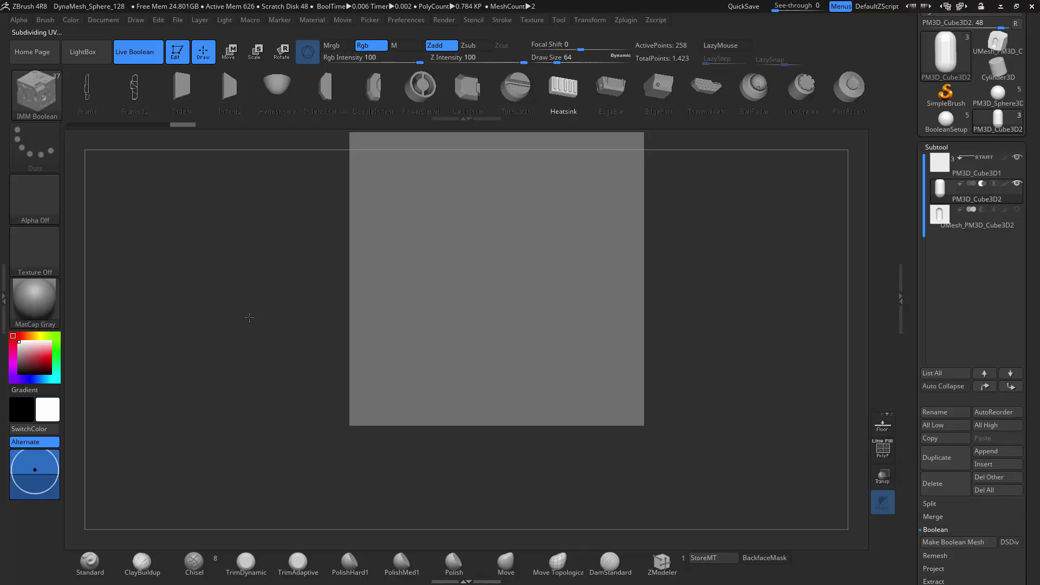
{"action": "left_click_drag", "start_coordinate": [404, 326], "coordinate": [401, 363]}
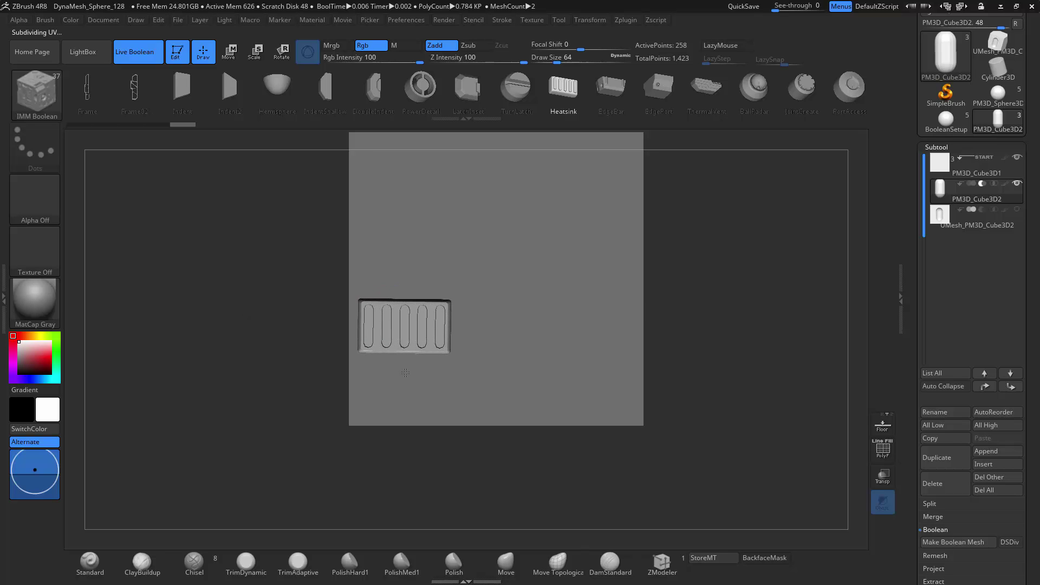
{"action": "left_click_drag", "start_coordinate": [285, 332], "coordinate": [292, 363]}
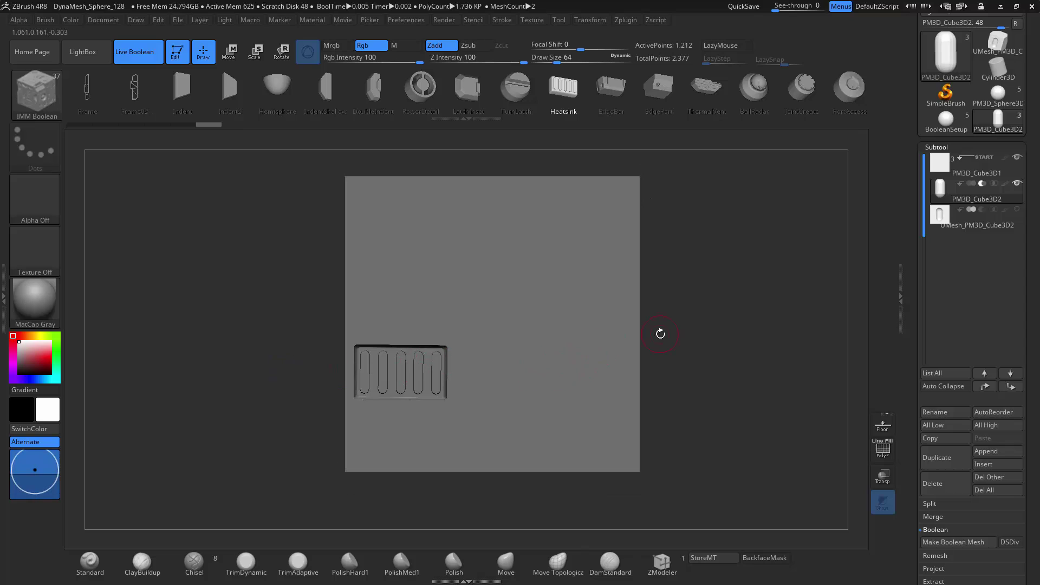
{"action": "left_click_drag", "start_coordinate": [735, 302], "coordinate": [695, 302], "text": "alt"}
{"action": "key", "text": "ctrl+z"}
Insert a Heatsink cut near the face's lower-right corner, rotate it a quarter turn to stand vertically, and move it closer to the corner
{"action": "left_click_drag", "start_coordinate": [540, 401], "coordinate": [544, 431]}
{"action": "left_click", "coordinate": [230, 52]}
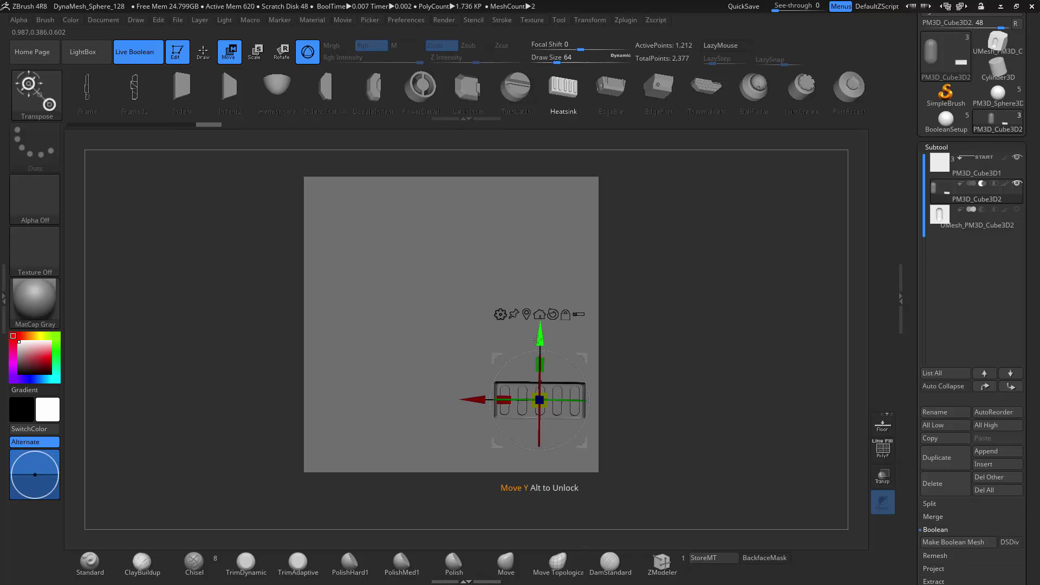
{"action": "left_click_drag", "start_coordinate": [538, 362], "coordinate": [507, 400]}
{"action": "left_click_drag", "start_coordinate": [574, 466], "coordinate": [573, 484]}
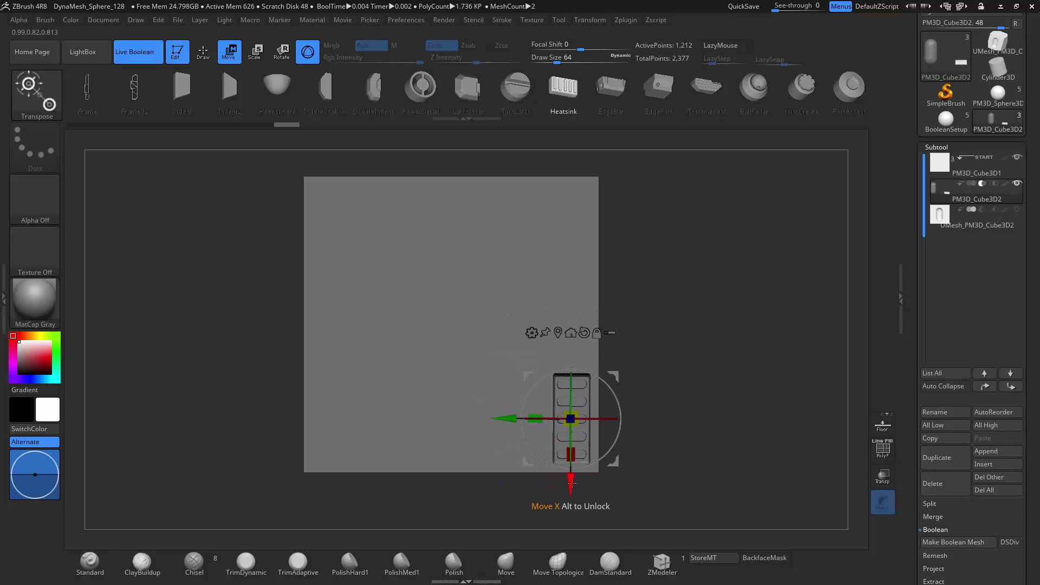
Swap the placed Heatsink for TurnLatch, and try choosing Heatsink again while in Draw mode
{"action": "left_click", "coordinate": [516, 86]}
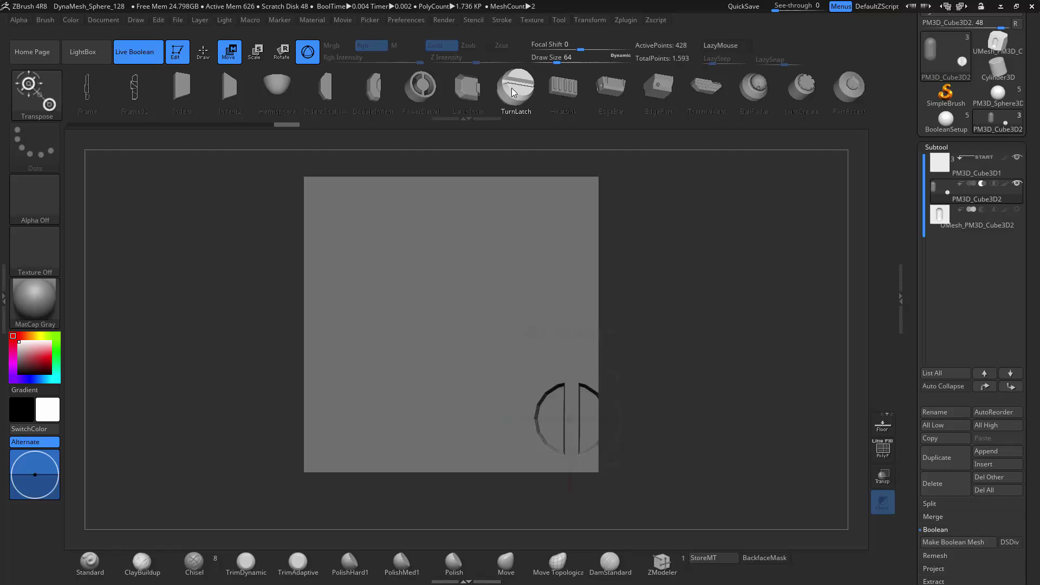
{"action": "key", "text": "q"}
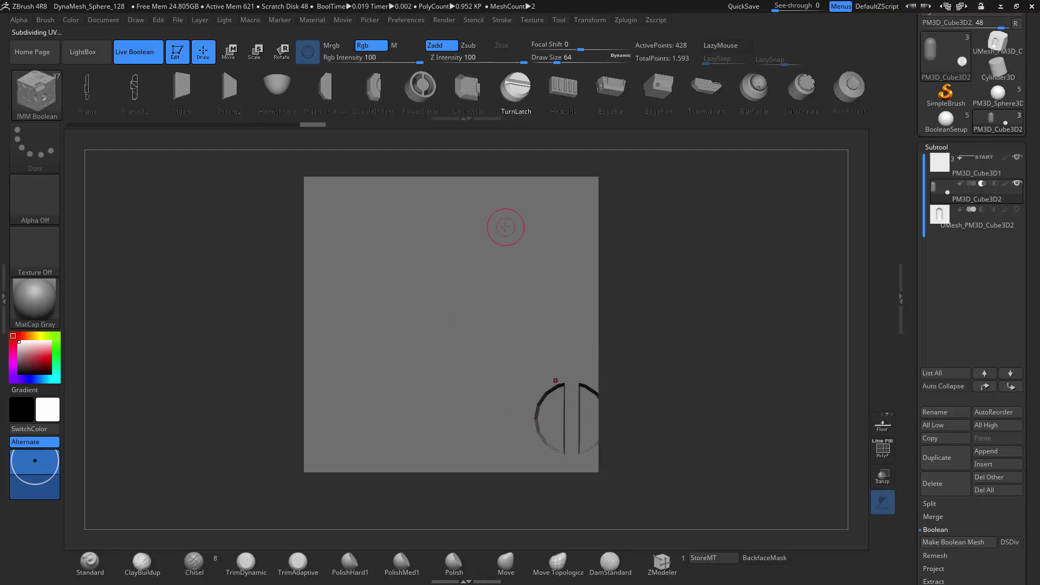
{"action": "left_click", "coordinate": [574, 91]}
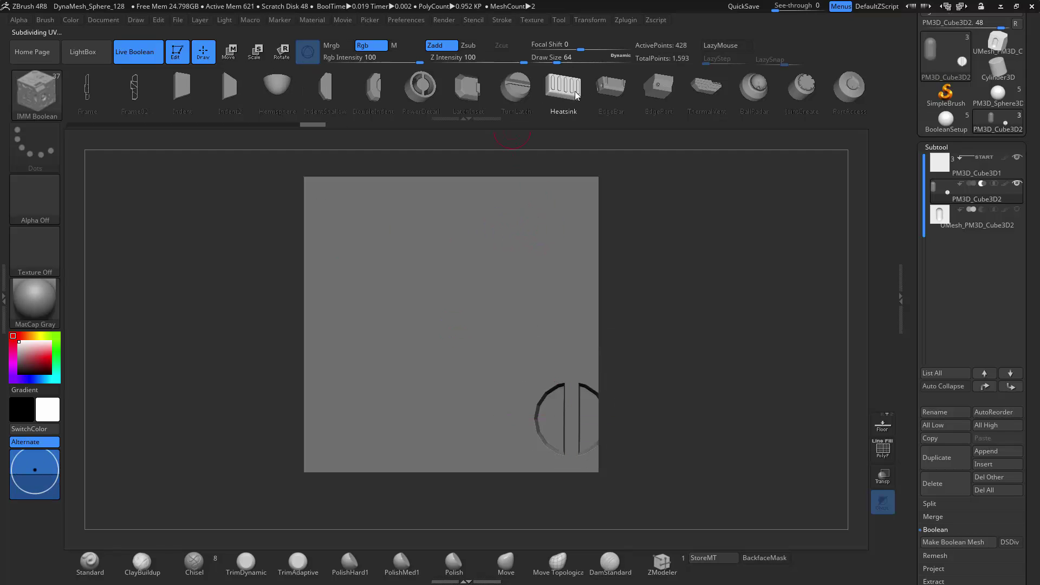
{"action": "key", "text": "w"}
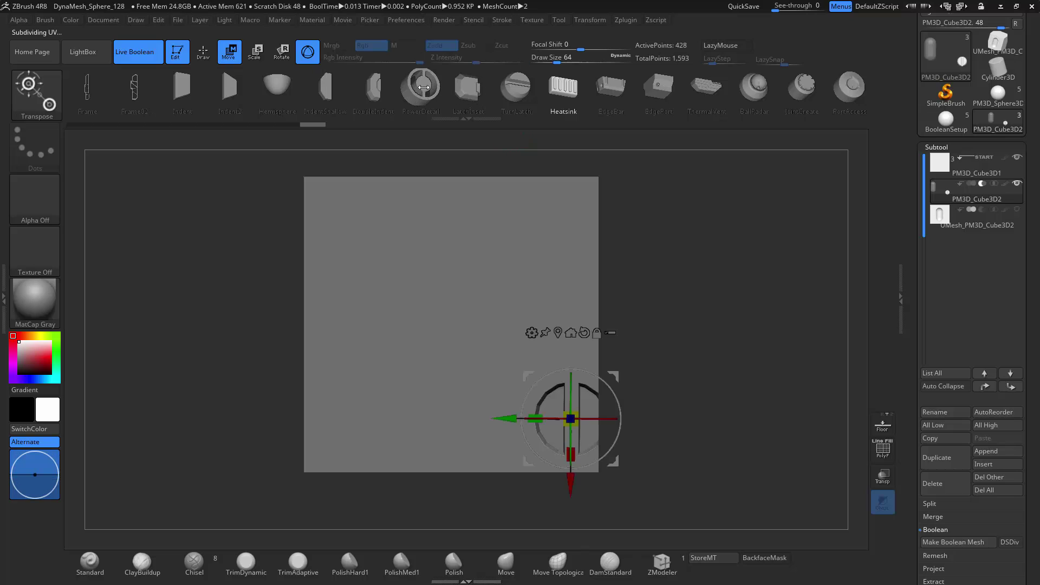
Swap the placed insert for Hemisphere, move it inward from the face's right edge, and swap it for JointCreate and finally PortAccess
{"action": "left_click", "coordinate": [277, 85]}
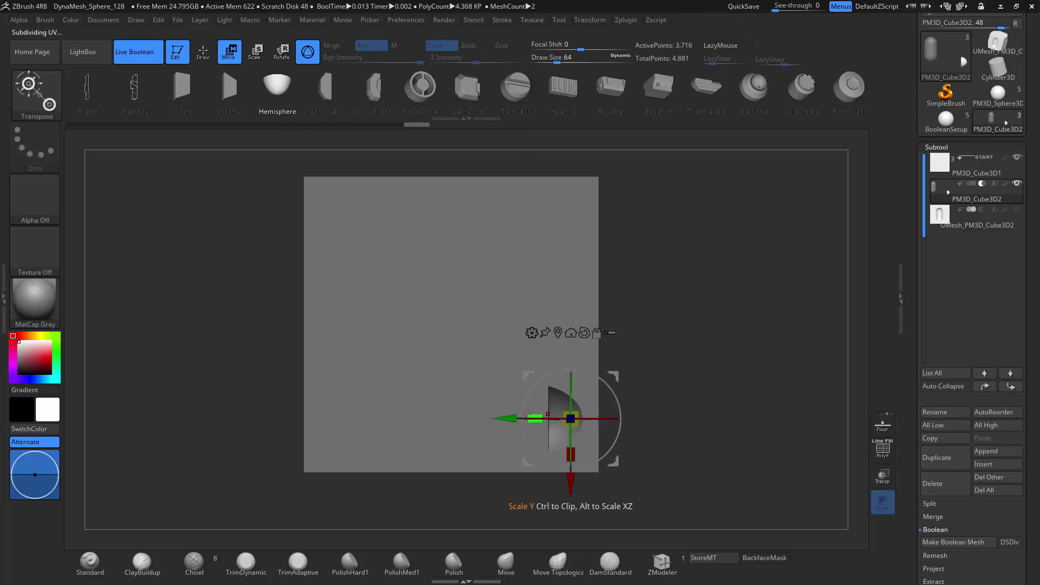
{"action": "left_click_drag", "start_coordinate": [523, 418], "coordinate": [500, 418]}
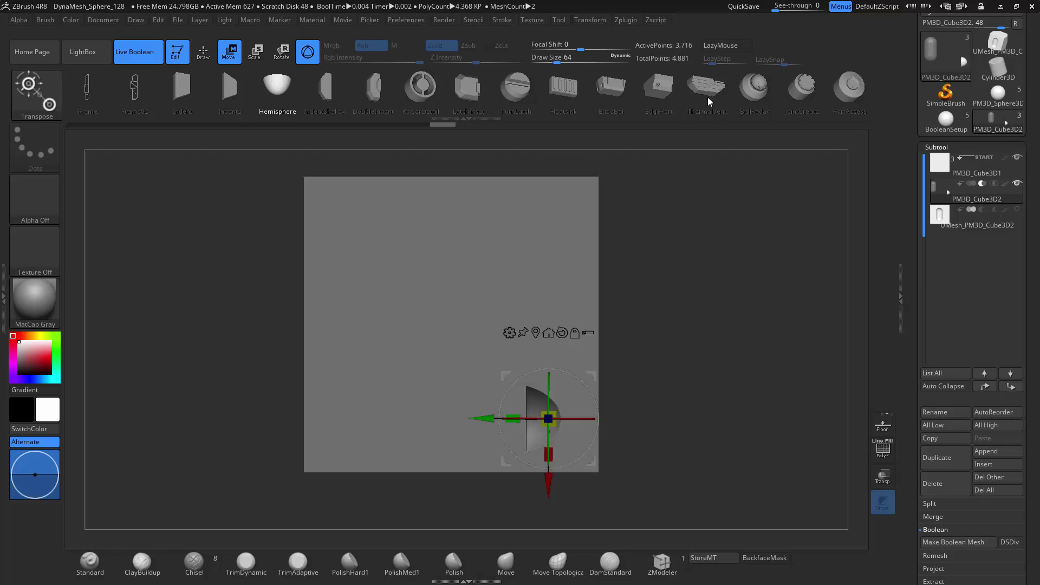
{"action": "left_click", "coordinate": [740, 98]}
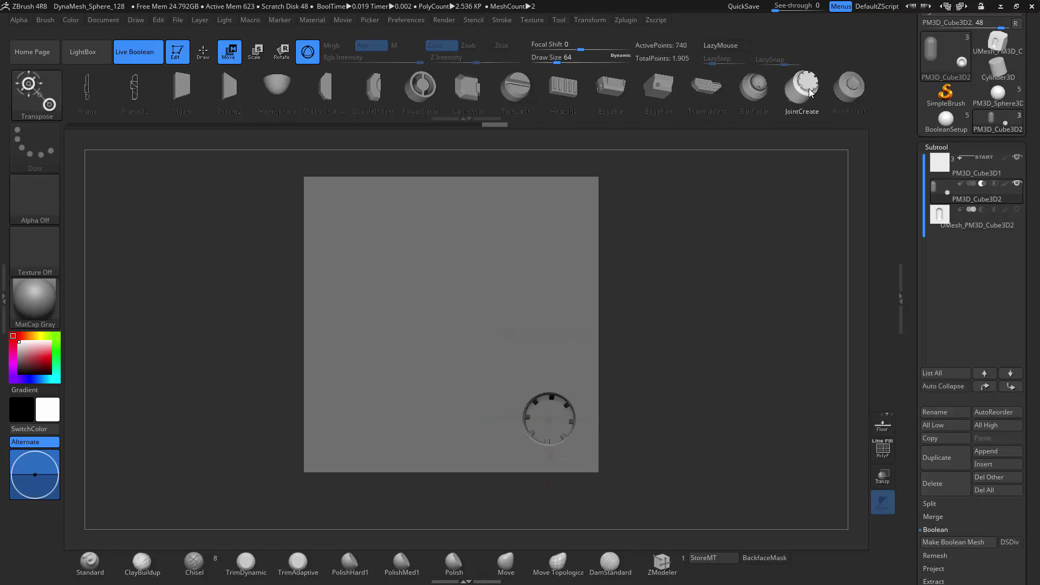
{"action": "left_click", "coordinate": [850, 88]}
Insert PortAccess cuts near both upper corners of the face and a smaller LatchInset cut between them
{"action": "left_click", "coordinate": [211, 56]}
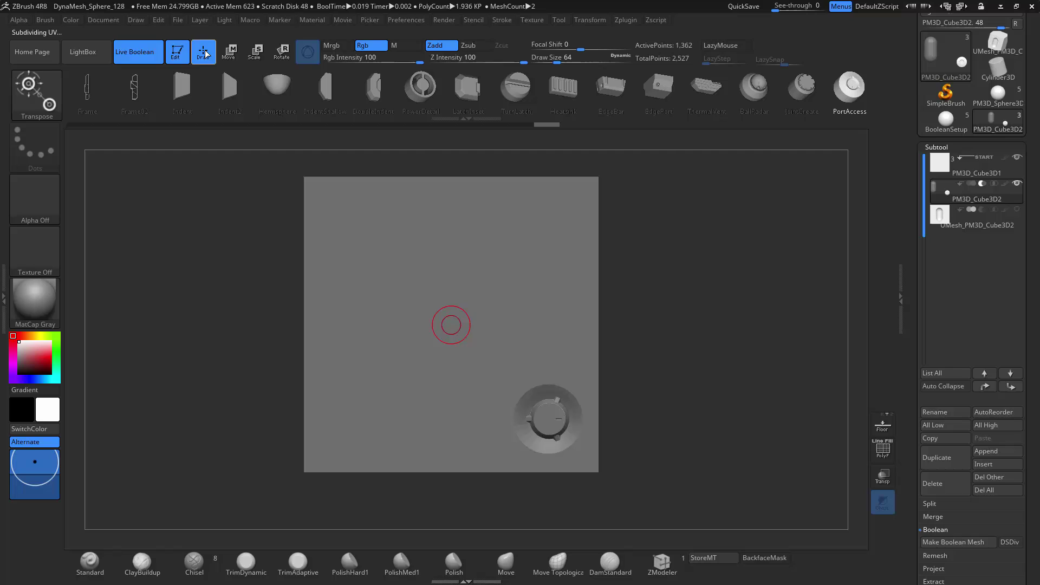
{"action": "left_click_drag", "start_coordinate": [363, 236], "coordinate": [396, 283]}
{"action": "key", "text": "ctrl+z"}
{"action": "left_click_drag", "start_coordinate": [365, 246], "coordinate": [365, 300]}
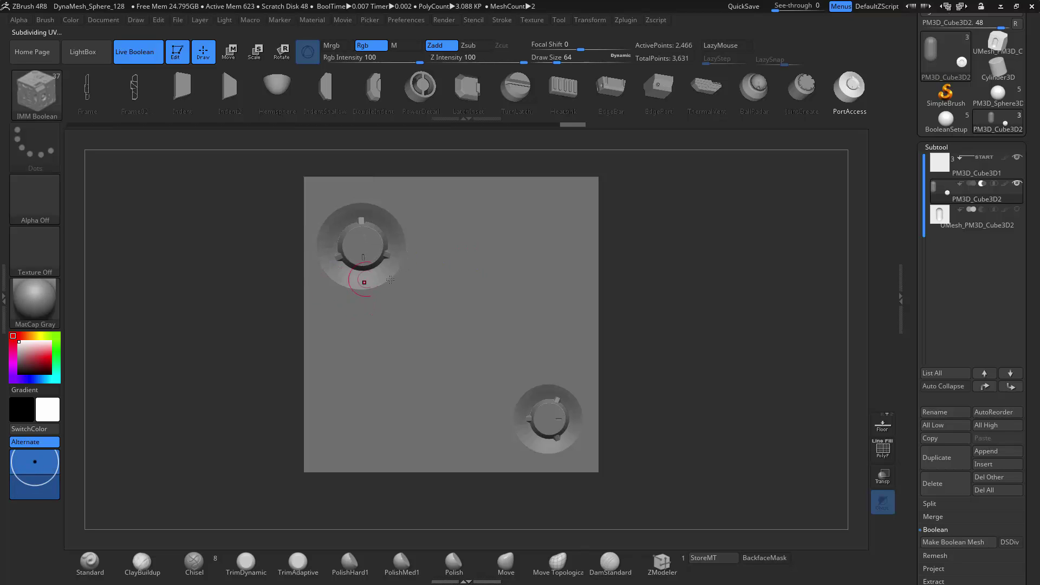
{"action": "left_click_drag", "start_coordinate": [540, 235], "coordinate": [549, 293]}
{"action": "left_click", "coordinate": [468, 87]}
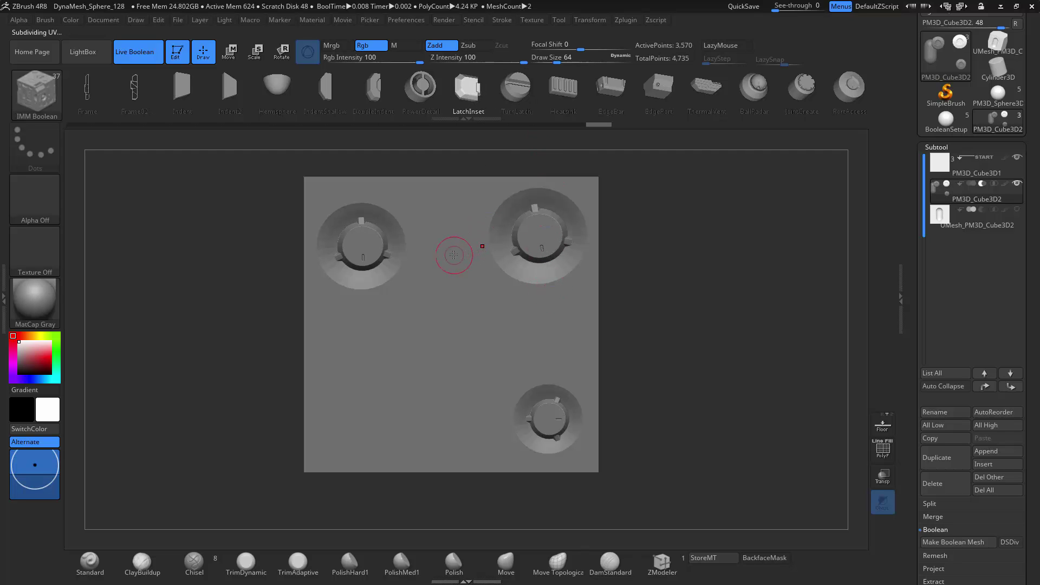
{"action": "mouse_move", "coordinate": [456, 250]}
{"action": "left_mouse_down"}
{"action": "mouse_move", "coordinate": [499, 245]}
{"action": "mouse_move", "coordinate": [498, 254]}
{"action": "left_mouse_up"}
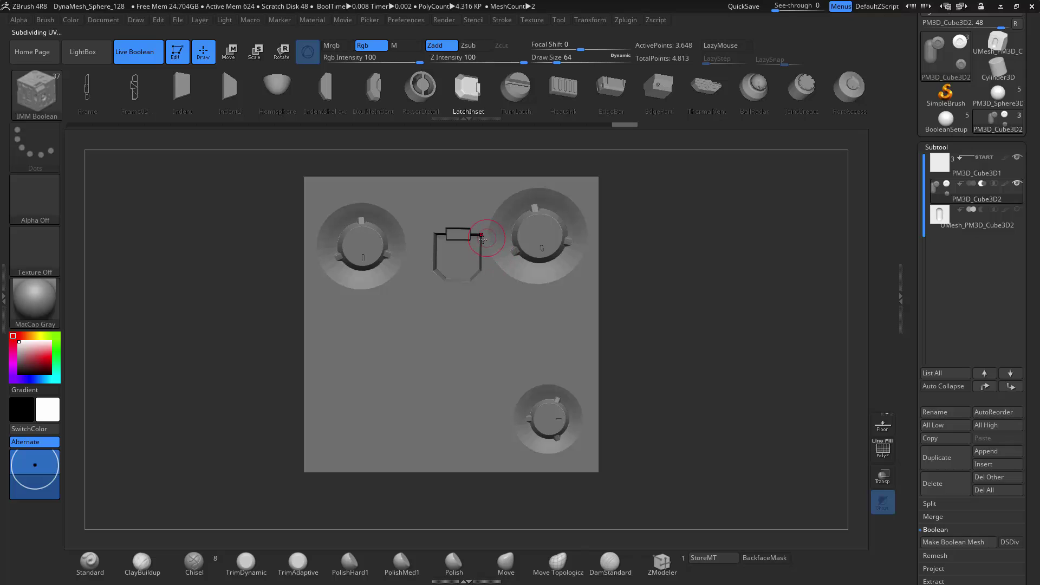